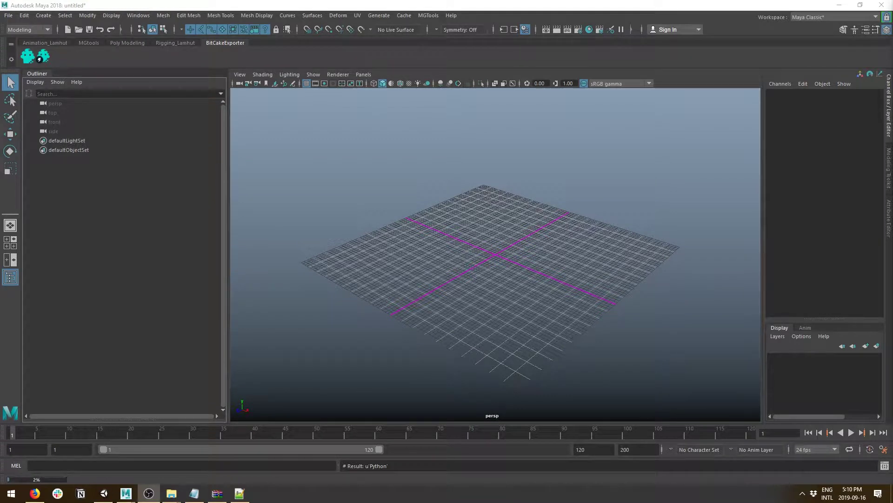
pyautogui.click(8, 17)
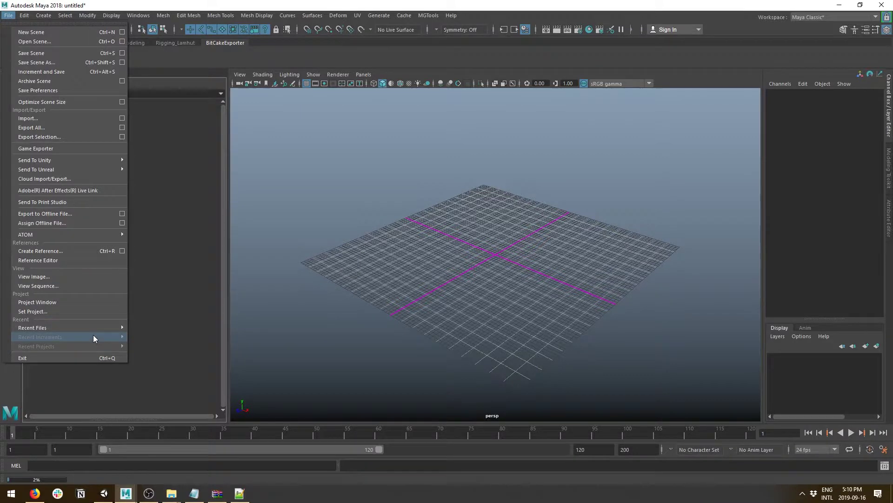
pyautogui.moveTo(94, 327)
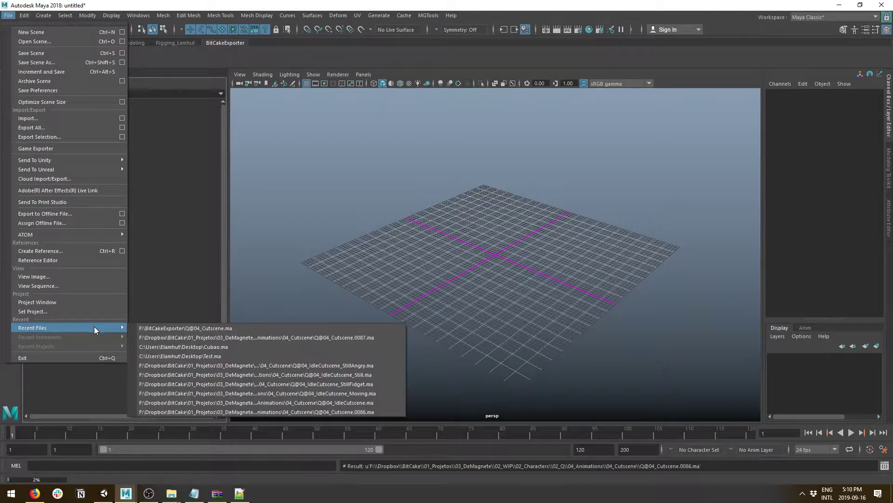
pyautogui.click(168, 328)
pyautogui.click(446, 249)
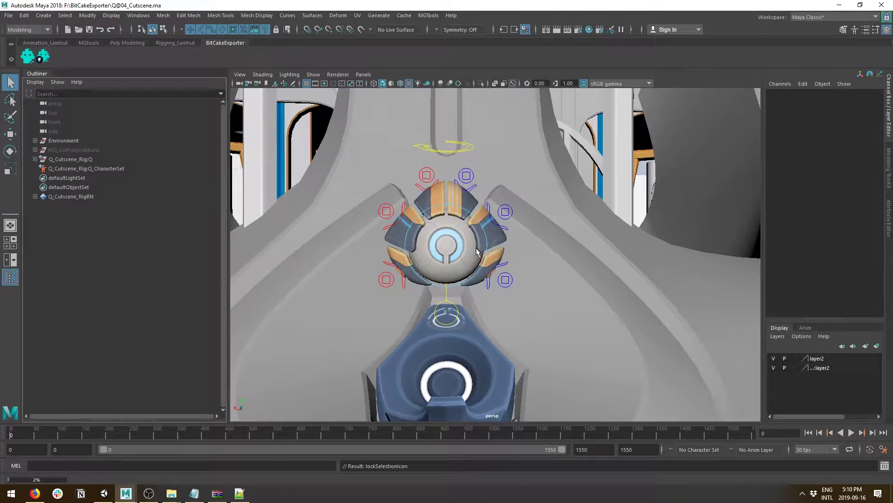
# Play the cutscene animation and examine the subgroups inside the Q_Cutscene_Rig:Q group
pyautogui.keyDown('alt'); pyautogui.moveTo(477, 251); pyautogui.dragTo(562, 349); pyautogui.keyUp('alt')
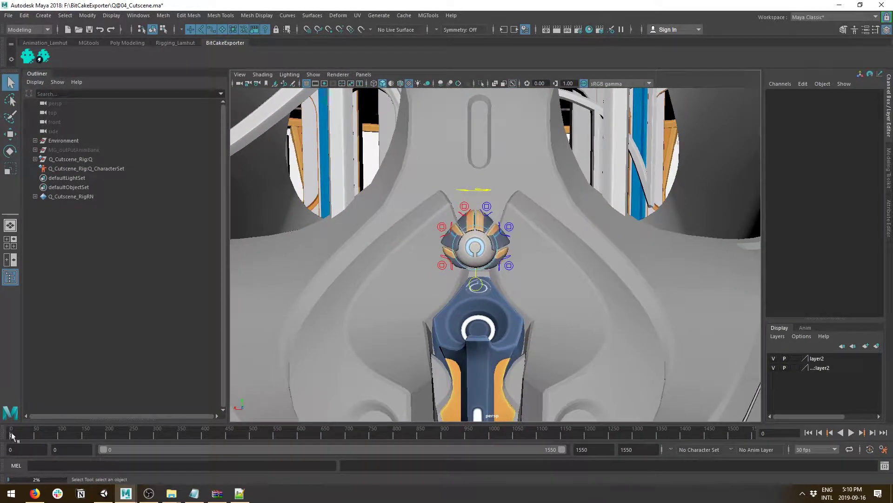
pyautogui.hotkey('alt', 'v')
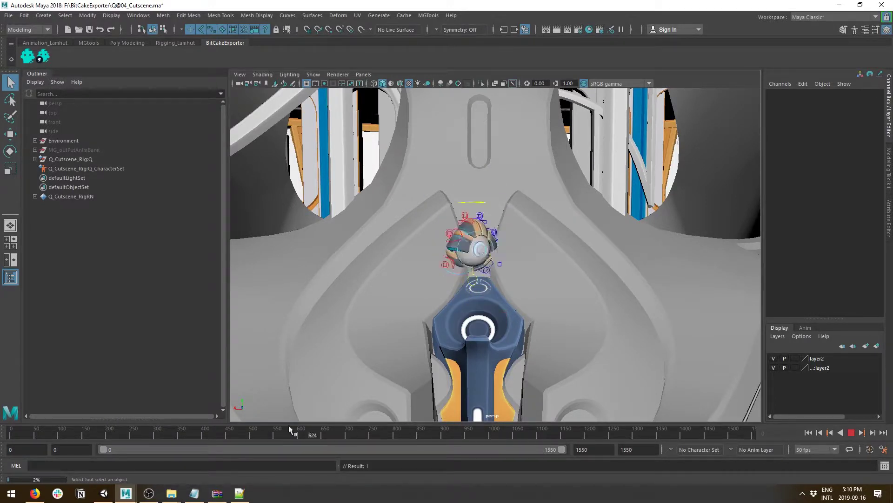
pyautogui.keyDown('alt'); pyautogui.moveTo(494, 302); pyautogui.dragTo(516, 301, button='right'); pyautogui.keyUp('alt')
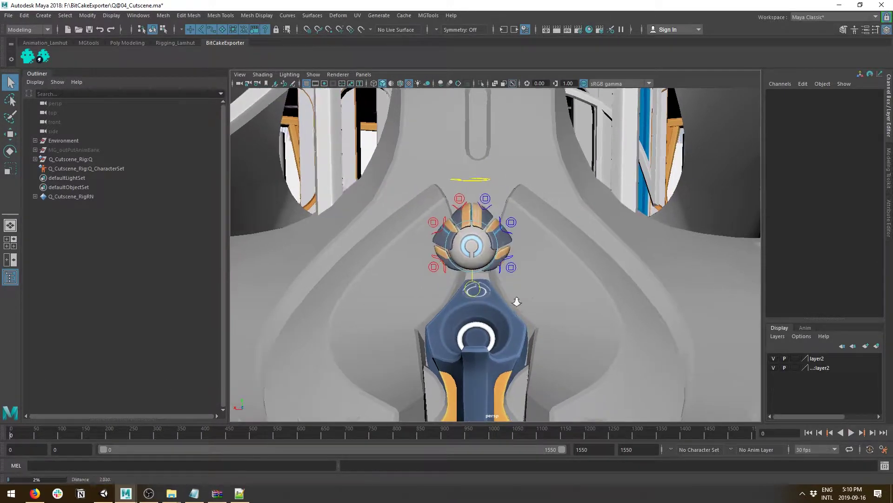
pyautogui.keyDown('alt'); pyautogui.moveTo(517, 301); pyautogui.dragTo(534, 295); pyautogui.keyUp('alt')
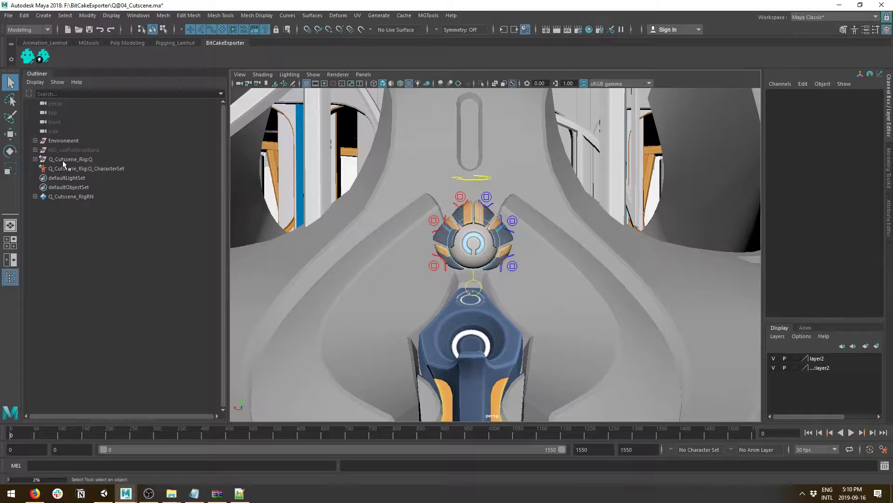
pyautogui.click(35, 160)
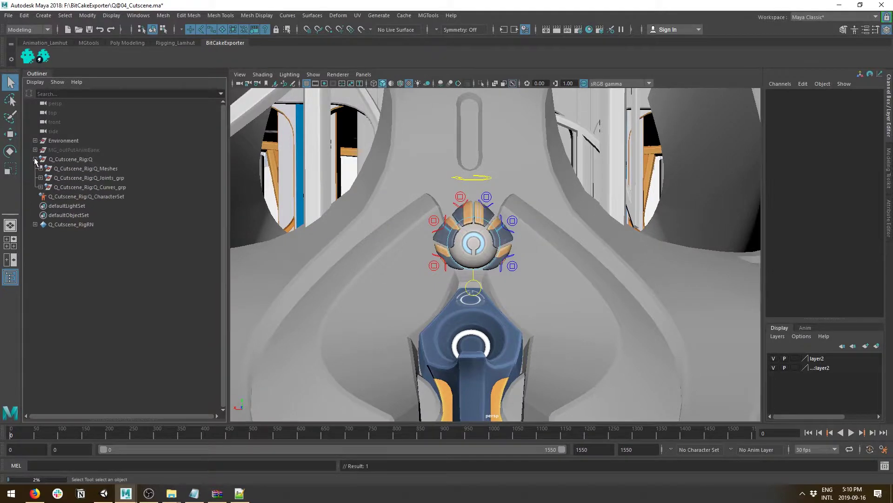
pyautogui.keyDown('alt'); pyautogui.moveTo(350, 211); pyautogui.dragTo(543, 343); pyautogui.keyUp('alt')
pyautogui.click(35, 159)
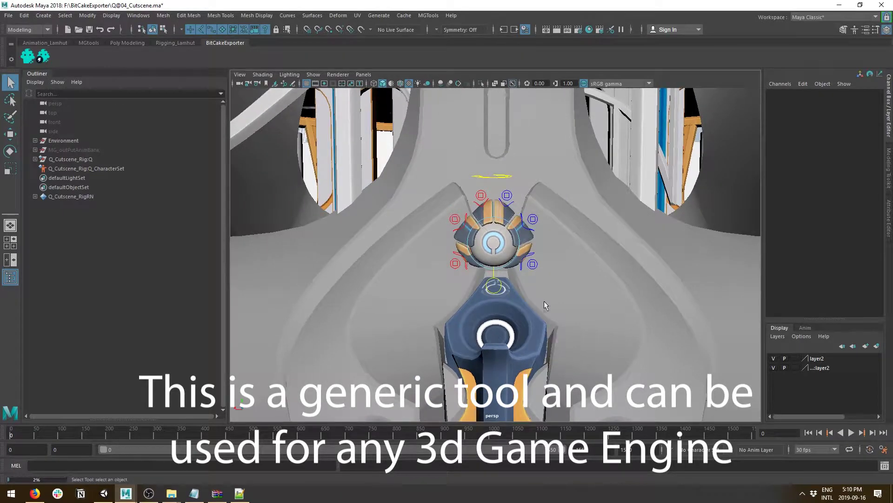
# Open the BitCake Exporter and set the character to Q and the animation to 04_Cutscene
pyautogui.click(28, 56)
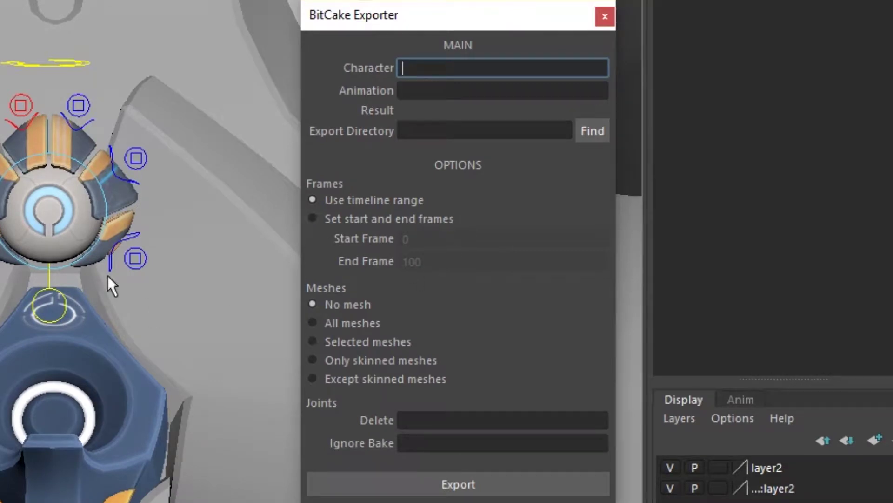
pyautogui.click(469, 87)
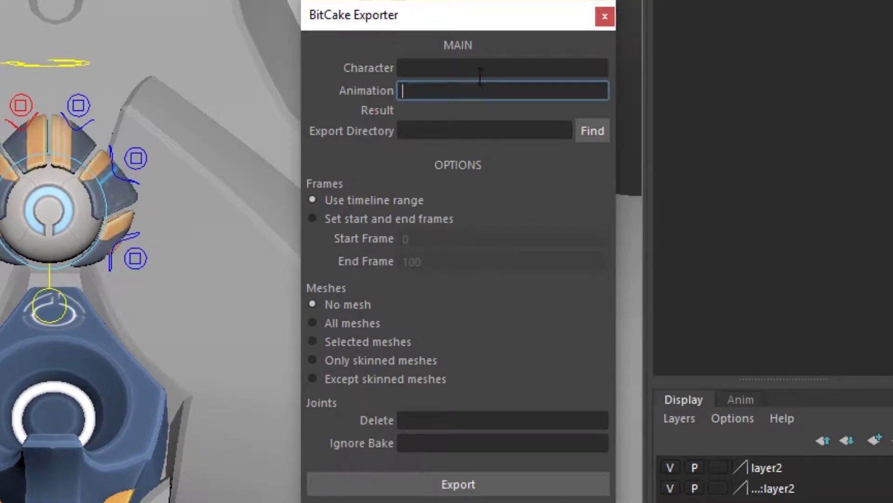
pyautogui.click(484, 67)
pyautogui.write('Q')
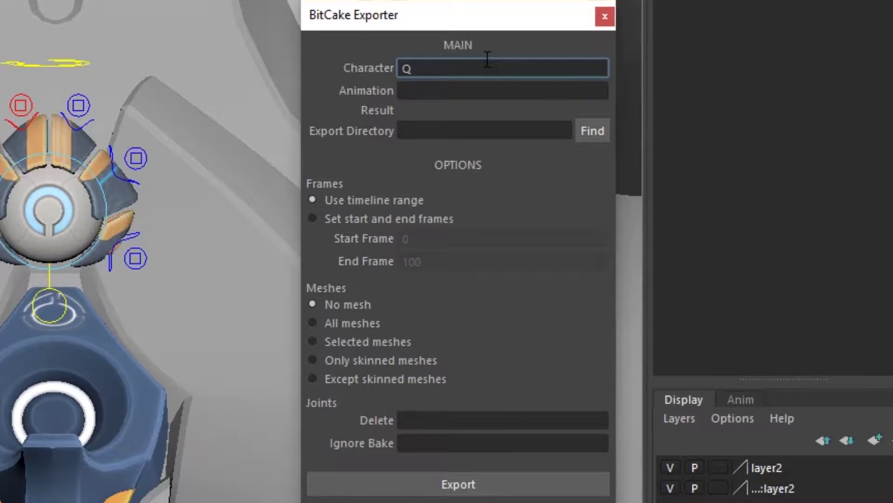
pyautogui.press('Tab')
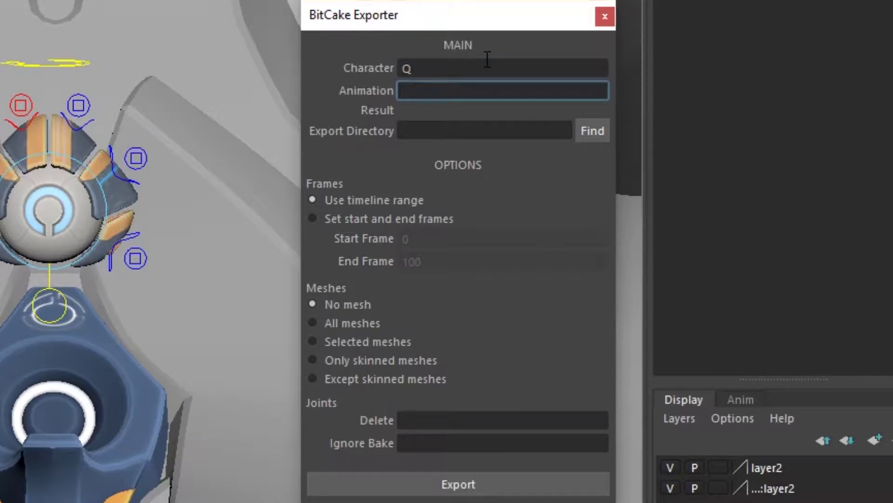
pyautogui.write('04_Cutscene')
pyautogui.press('Return')
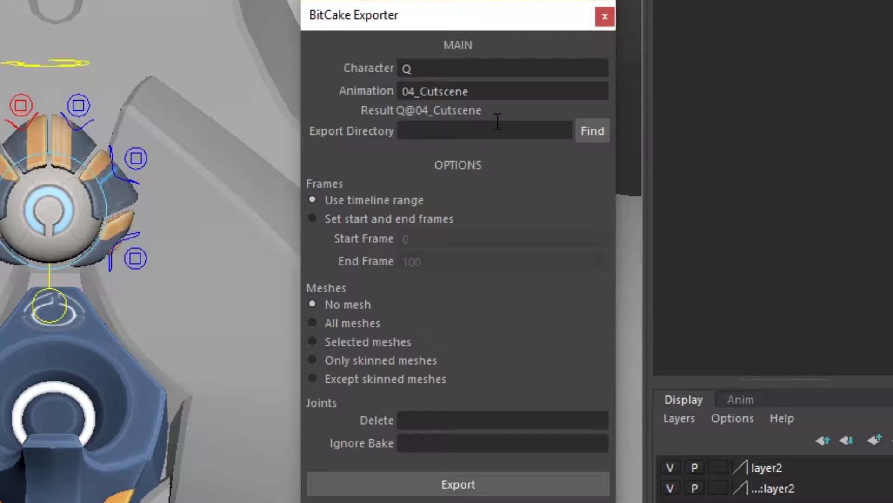
# Set the export directory to F:/BitCakeExporter and export the animation with all meshes
pyautogui.click(604, 127)
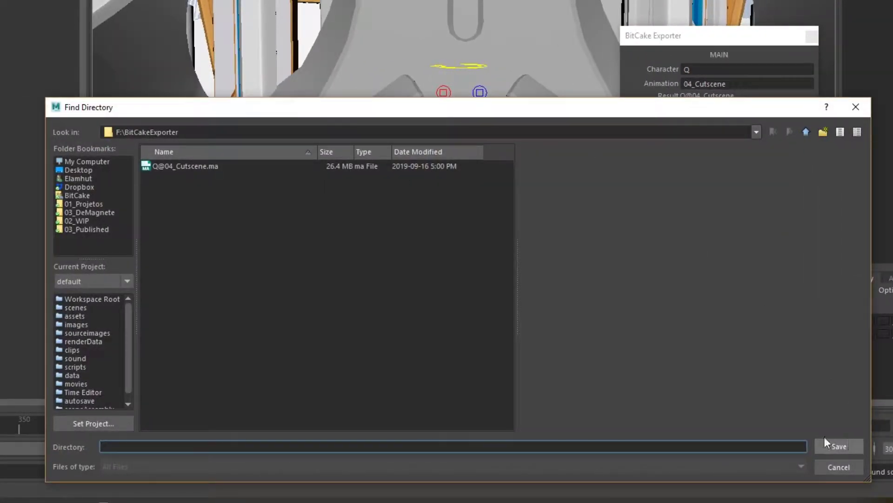
pyautogui.click(848, 445)
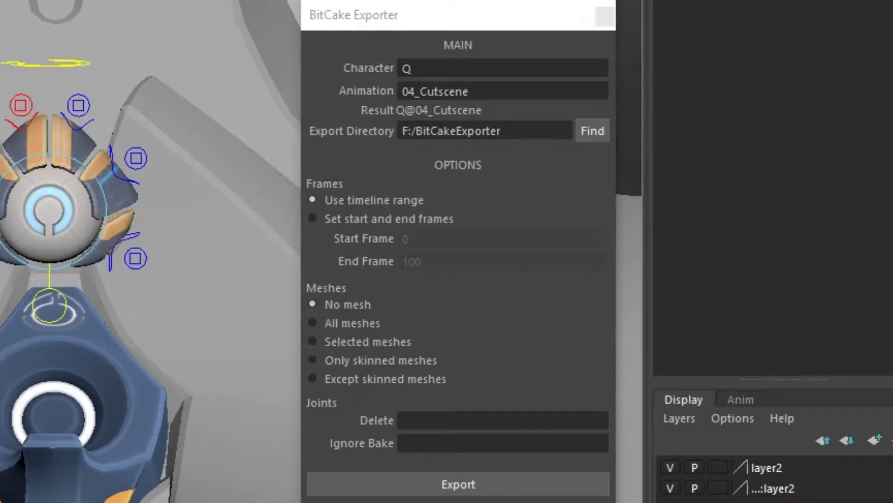
pyautogui.click(374, 321)
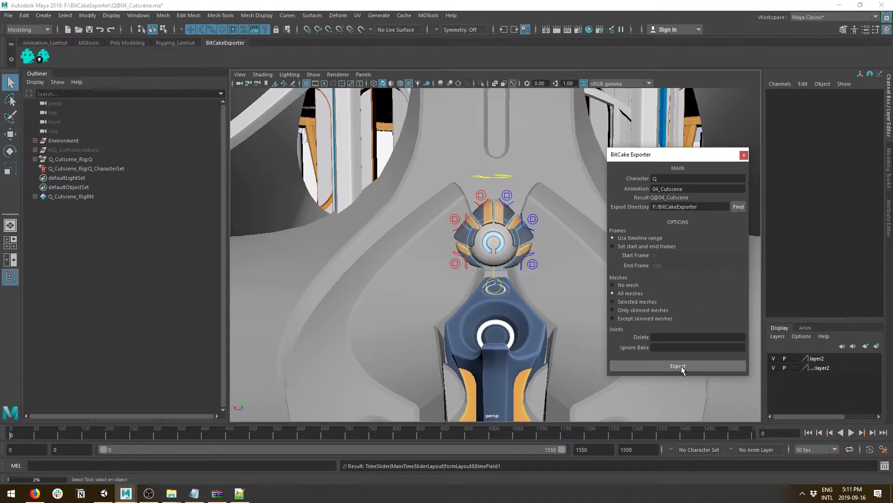
pyautogui.click(681, 366)
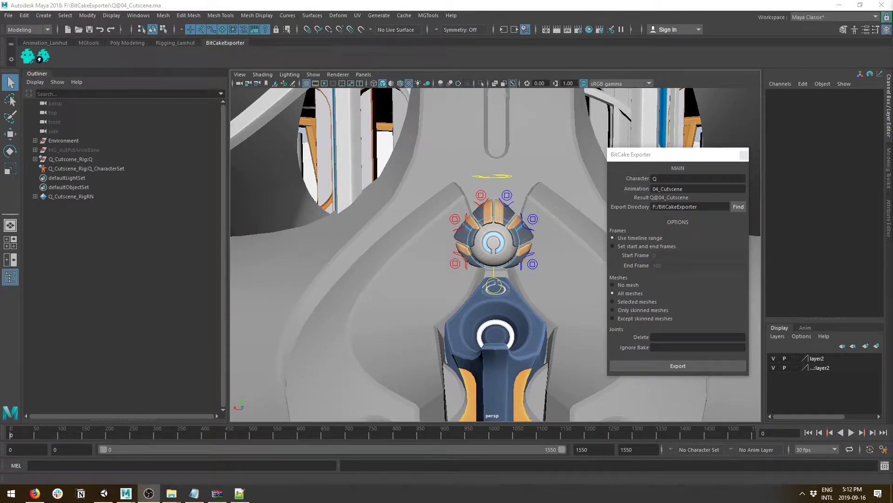
# Switch to File Explorer and check the exported FBX and baked Maya files in the BitCakeExporter folder
pyautogui.hotkey('alt', 'Tab')
pyautogui.moveTo(358, 328); pyautogui.dragTo(333, 112)
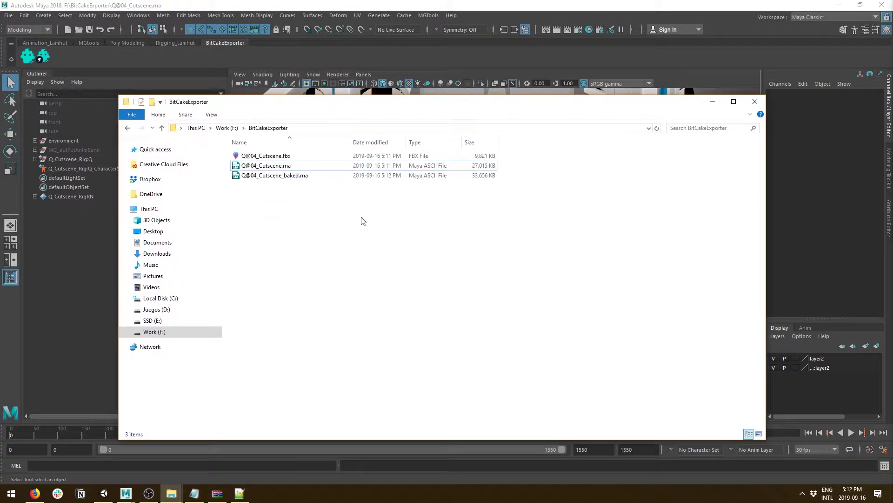
pyautogui.click(286, 181)
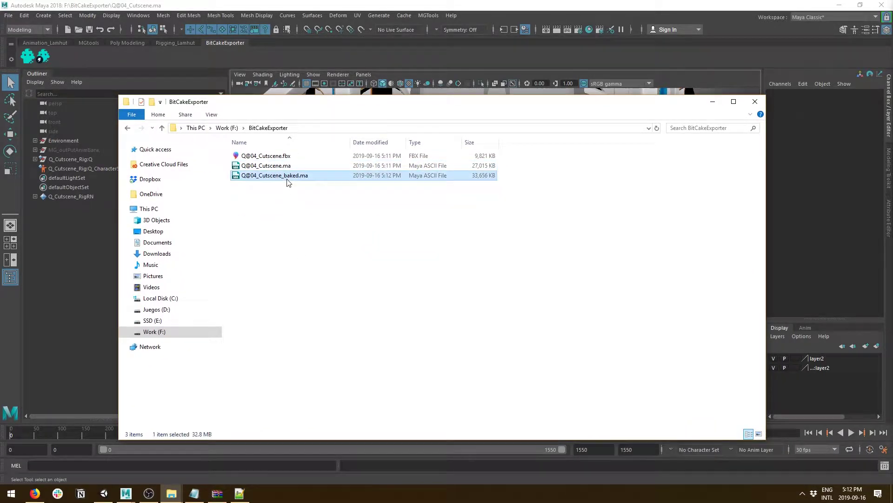
pyautogui.keyDown('ctrl'); pyautogui.click(287, 158); pyautogui.keyUp('ctrl')
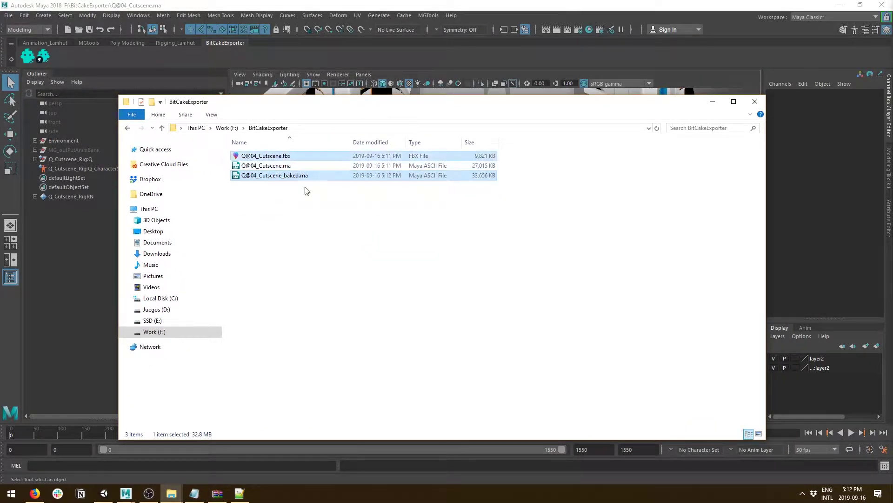
# Switch back to Maya and start a new scene, discarding changes to the cutscene scene
pyautogui.click(485, 3)
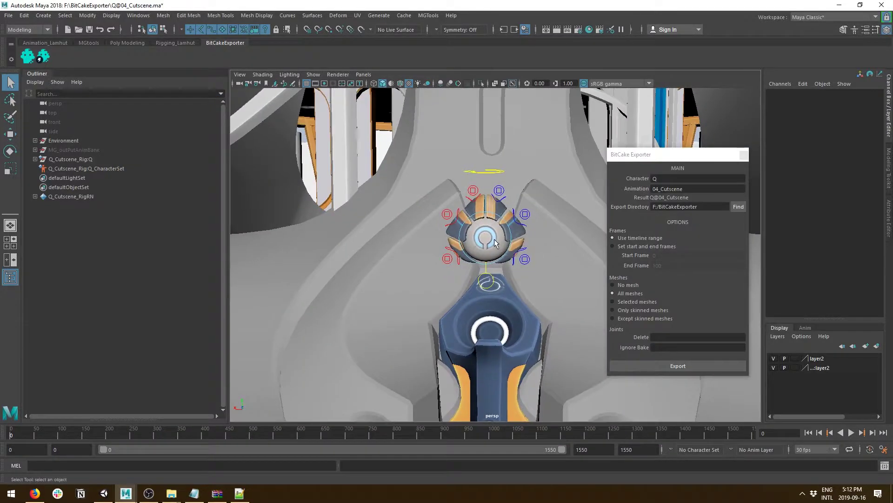
pyautogui.hotkey('ctrl', 'n')
pyautogui.click(448, 248)
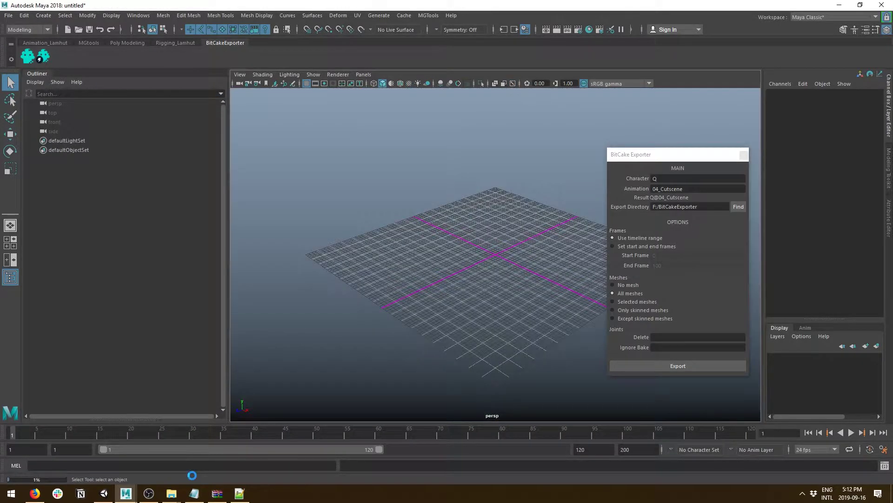
pyautogui.moveTo(171, 492)
pyautogui.click(171, 456)
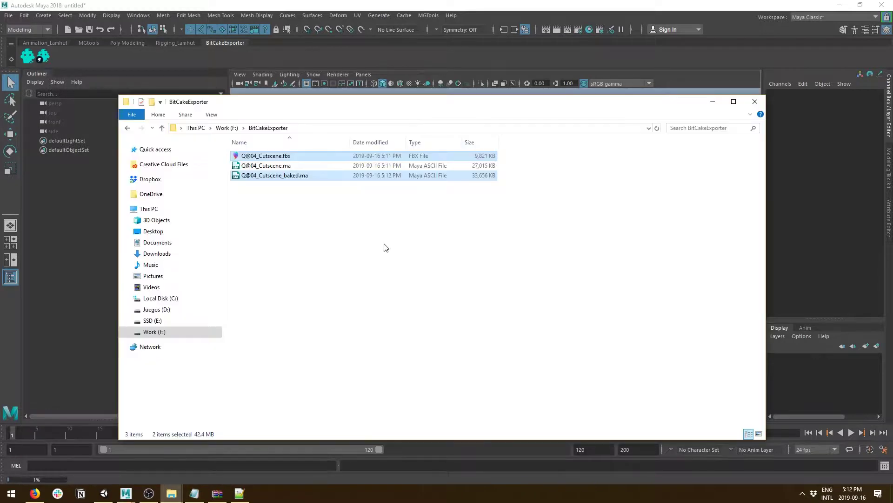
pyautogui.click(264, 235)
pyautogui.moveTo(320, 106); pyautogui.dragTo(439, 258)
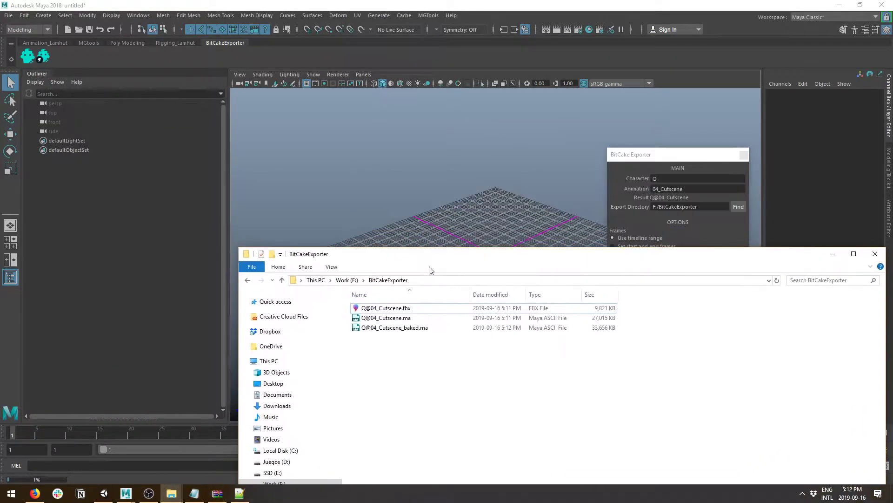
pyautogui.moveTo(393, 308); pyautogui.dragTo(442, 186)
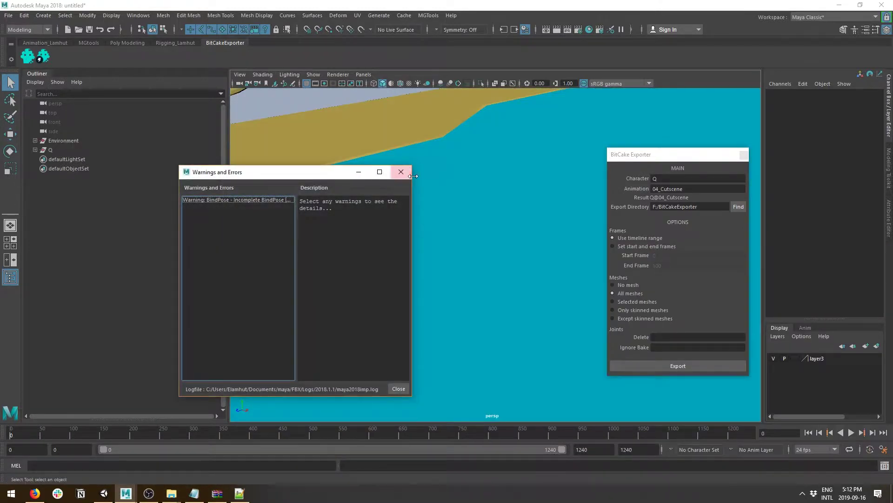
pyautogui.click(410, 174)
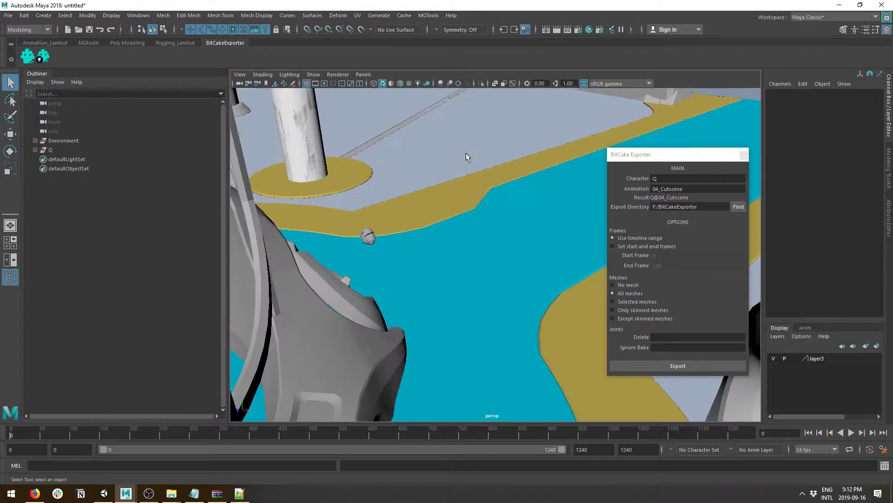
# Select the imported character's body mesh, frame it from the front and switch the viewport to textured display
pyautogui.click(309, 376)
pyautogui.press('f')
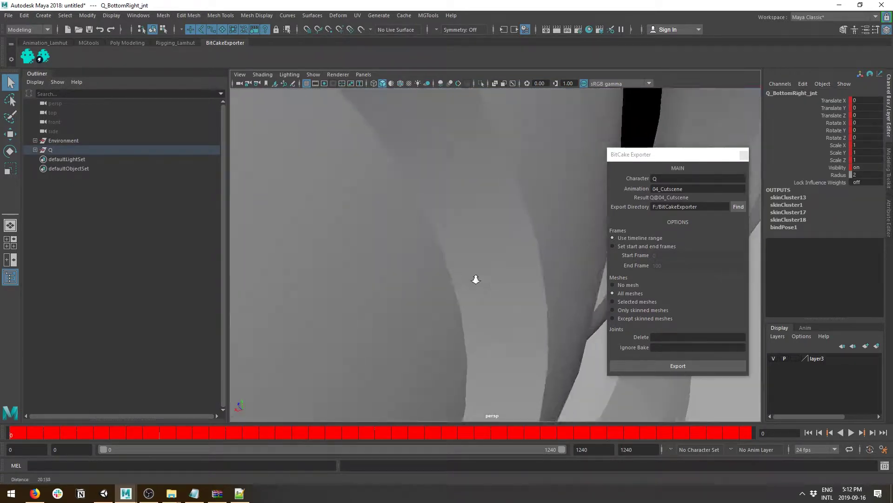
pyautogui.keyDown('alt'); pyautogui.moveTo(475, 280); pyautogui.dragTo(380, 157, button='right'); pyautogui.keyUp('alt')
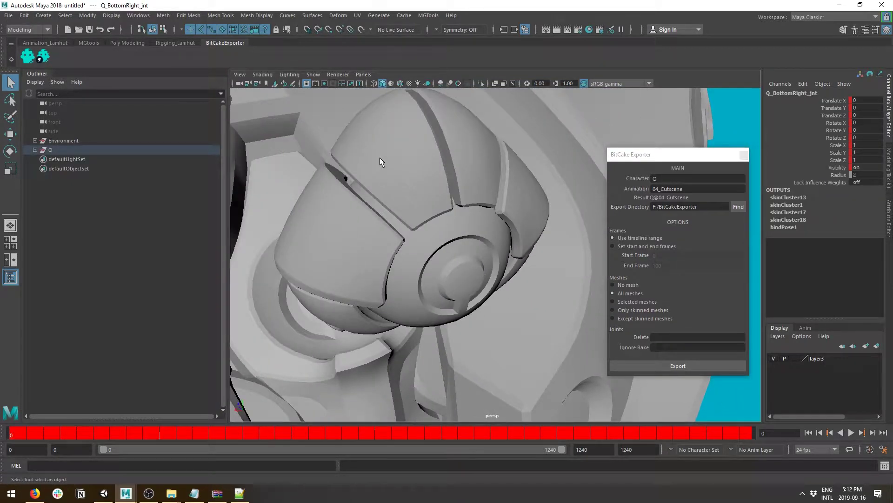
pyautogui.click(380, 158)
pyautogui.click(387, 127)
pyautogui.keyDown('alt'); pyautogui.moveTo(439, 208); pyautogui.dragTo(395, 219, button='right'); pyautogui.keyUp('alt')
pyautogui.keyDown('alt'); pyautogui.moveTo(484, 307); pyautogui.dragTo(442, 279); pyautogui.keyUp('alt')
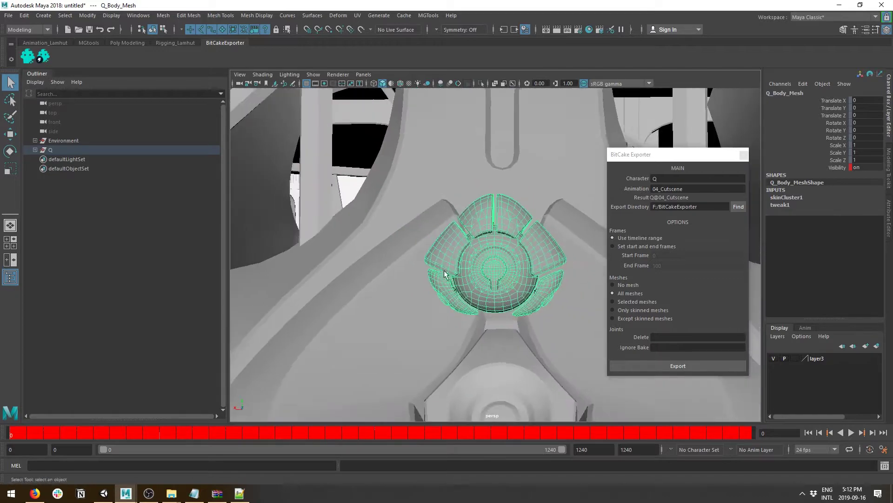
pyautogui.keyDown('alt'); pyautogui.moveTo(484, 283); pyautogui.dragTo(446, 289, button='right'); pyautogui.keyUp('alt')
pyautogui.moveTo(42, 431); pyautogui.dragTo(10, 432)
pyautogui.press('6')
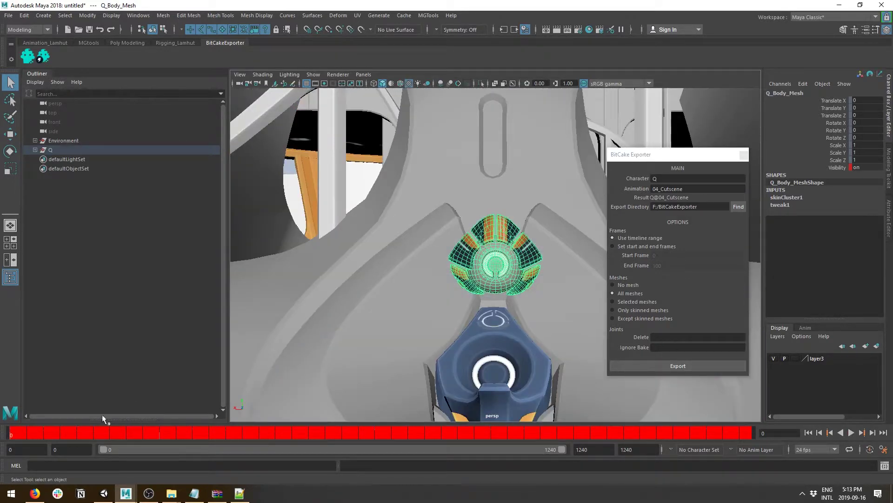
# Scrub through the imported animation and play it from frame 0 to check the character's motion
pyautogui.moveTo(119, 433); pyautogui.dragTo(161, 434)
pyautogui.click(334, 304)
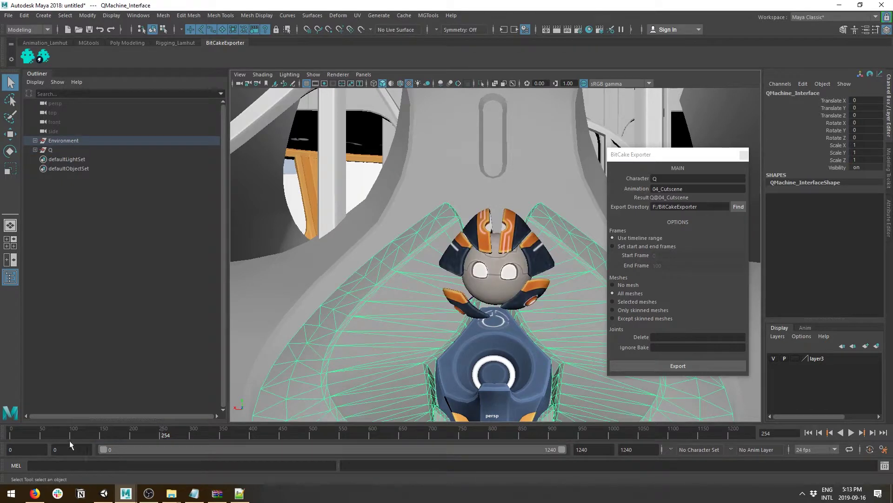
pyautogui.click(10, 437)
pyautogui.hotkey('alt', 'v')
pyautogui.hotkey('alt', 'v')
# Expand the imported Q group to examine the keyed Q_Main_jnt joint and the contents of Q_Meshes
pyautogui.click(35, 149)
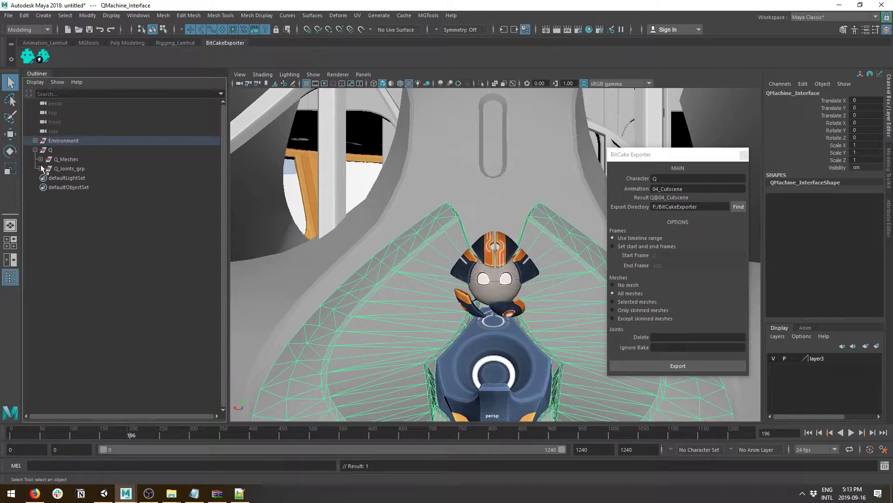
pyautogui.click(41, 165)
pyautogui.click(73, 179)
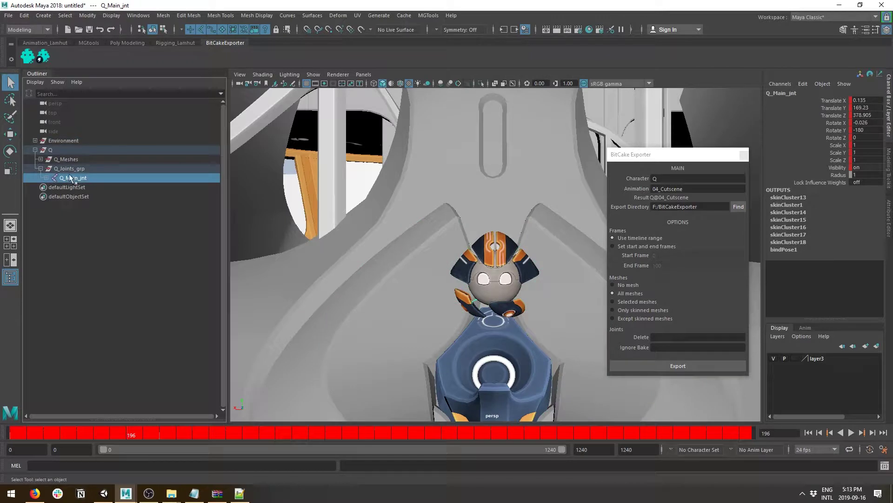
pyautogui.click(41, 160)
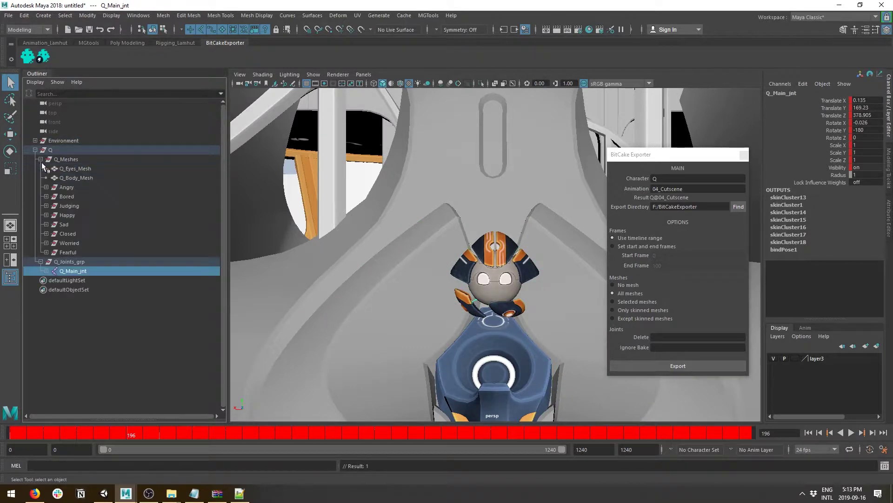
# Examine the visibility keys of Q_Eyes_Angry_r_Mesh in the Angry group and of Q_Body_Mesh, and collapse the Q group
pyautogui.click(46, 187)
pyautogui.click(88, 204)
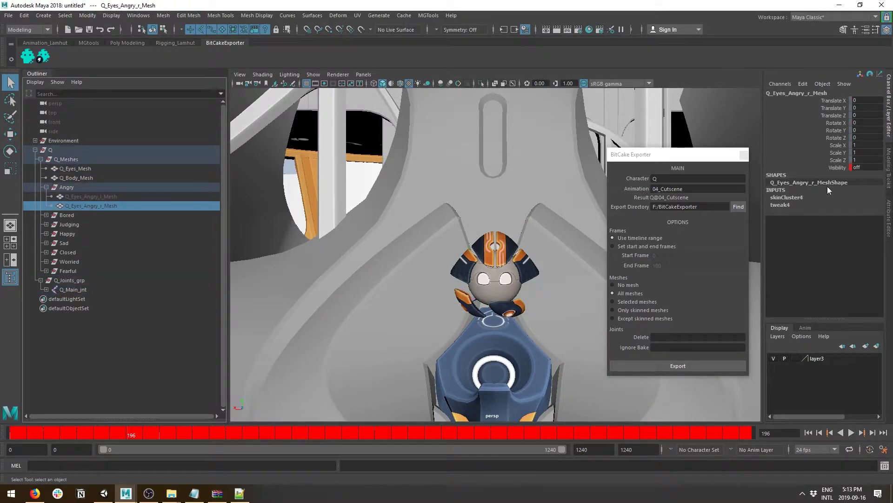
pyautogui.click(826, 167)
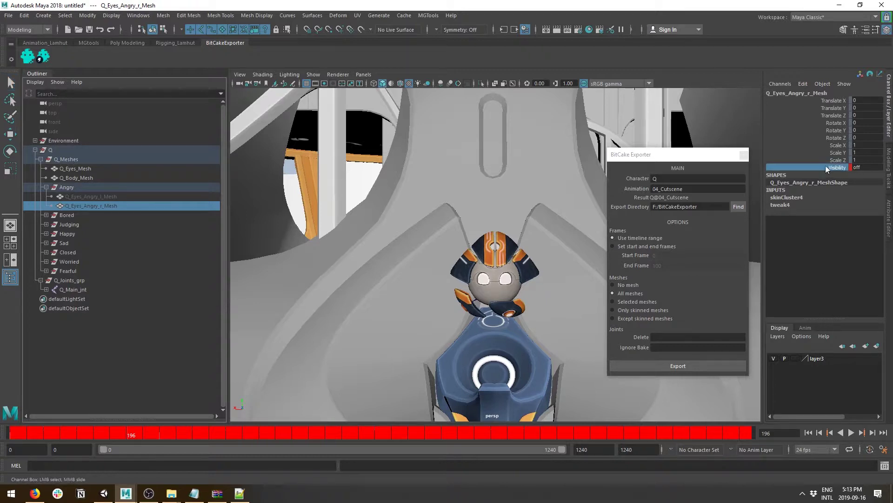
pyautogui.moveTo(412, 172); pyautogui.dragTo(361, 167, button='middle')
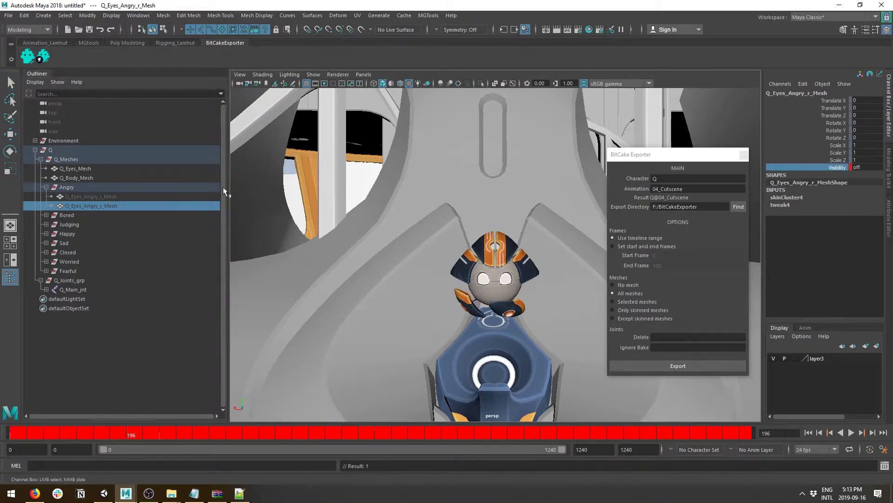
pyautogui.click(89, 179)
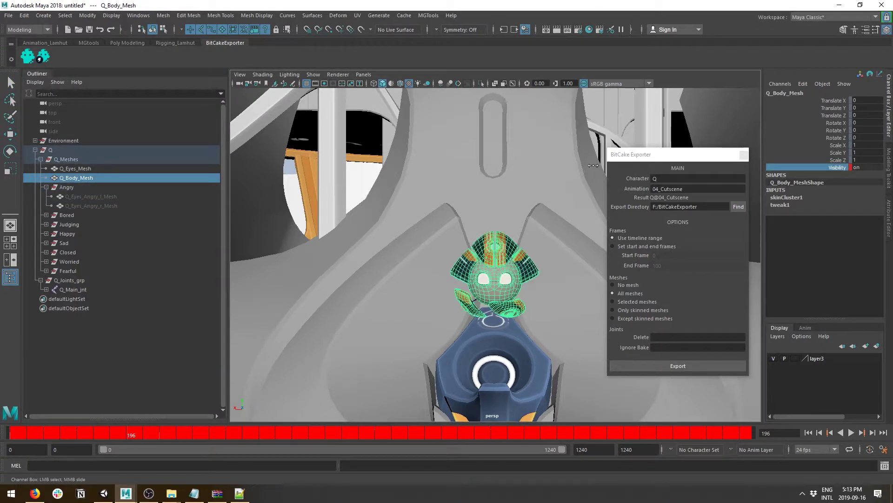
pyautogui.moveTo(593, 165); pyautogui.dragTo(495, 142, button='middle')
pyautogui.click(42, 158)
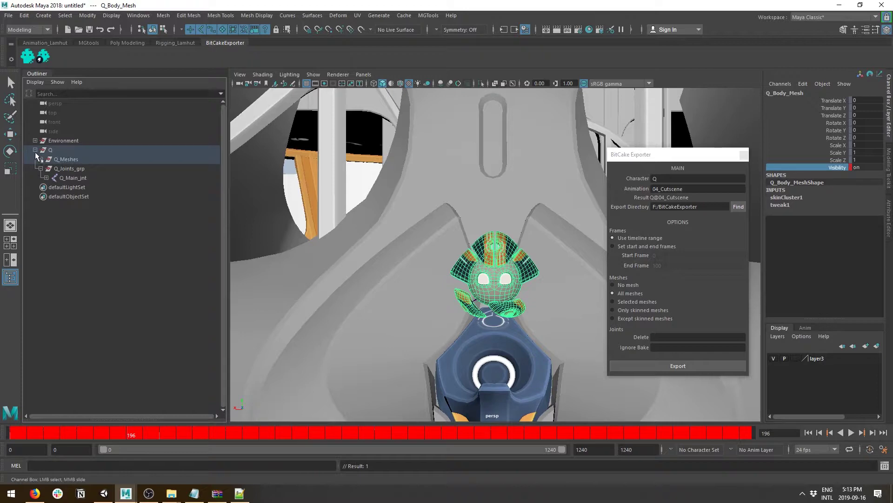
pyautogui.click(35, 150)
# Select the QMachine_Interface environment mesh to check it for keyframes and inspect it around the character
pyautogui.scroll(-3, 455, 264)
pyautogui.scroll(3, 455, 264)
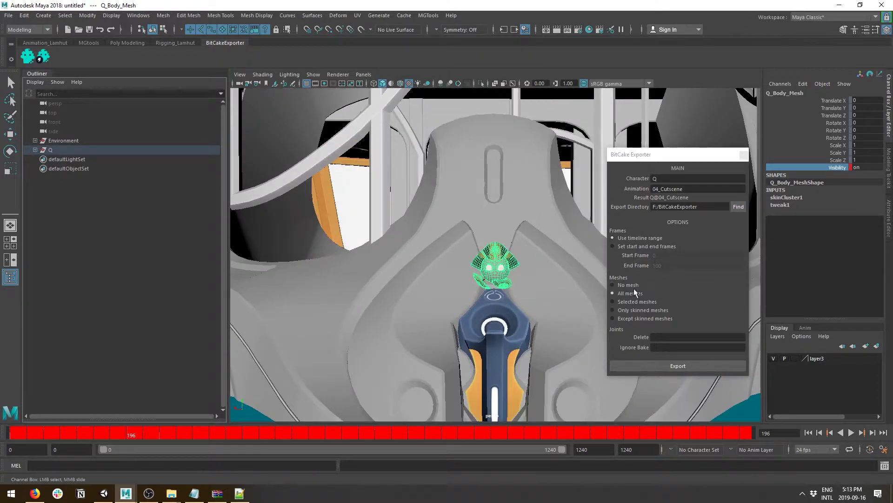
pyautogui.click(490, 237)
pyautogui.click(429, 252)
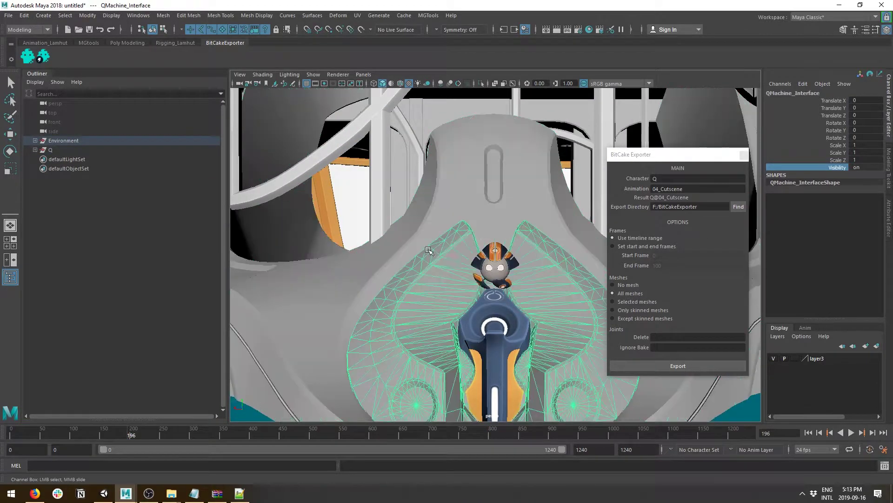
pyautogui.keyDown('alt'); pyautogui.moveTo(450, 265); pyautogui.dragTo(449, 273); pyautogui.keyUp('alt')
pyautogui.keyDown('alt'); pyautogui.moveTo(449, 273); pyautogui.dragTo(565, 287, button='right'); pyautogui.keyUp('alt')
pyautogui.keyDown('alt'); pyautogui.moveTo(564, 287); pyautogui.dragTo(561, 277); pyautogui.keyUp('alt')
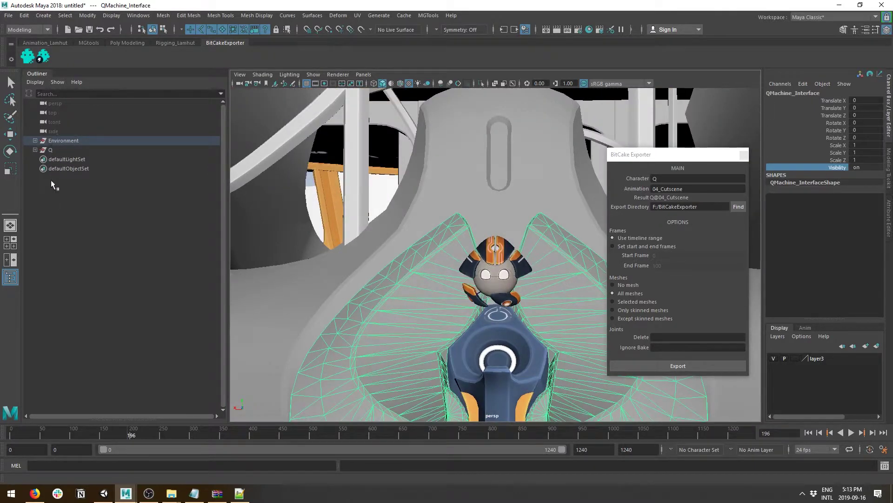
pyautogui.scroll(2, 510, 267)
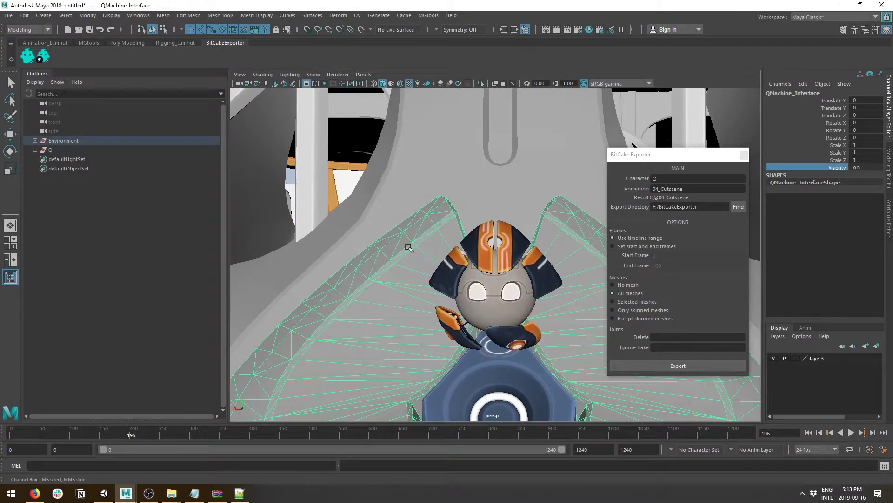
# Expand the Q group to its Q_Meshes and Q_Joints_grp level and inspect the character from the front
pyautogui.click(35, 150)
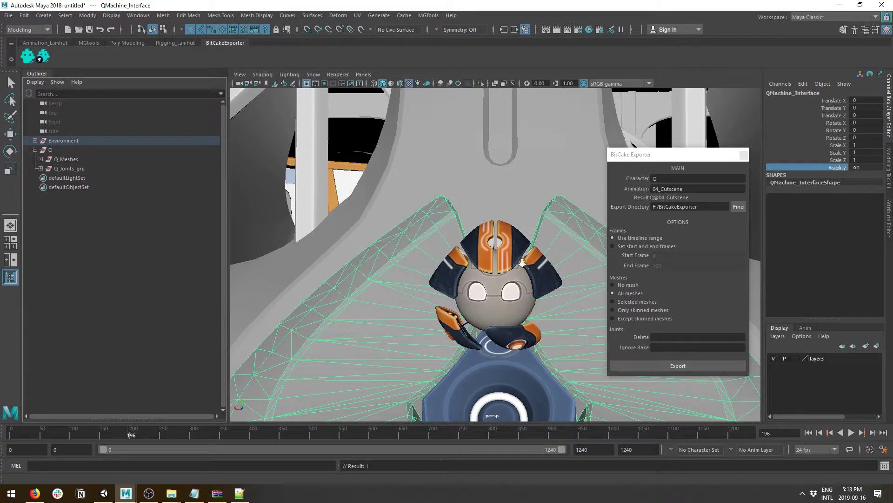
pyautogui.scroll(-2, 564, 274)
pyautogui.scroll(2, 564, 263)
pyautogui.keyDown('alt'); pyautogui.moveTo(480, 196); pyautogui.dragTo(493, 201); pyautogui.keyUp('alt')
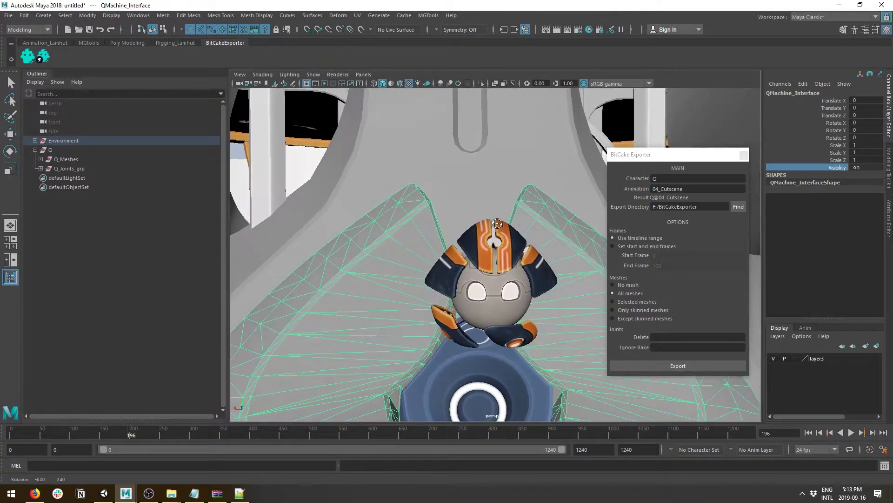
pyautogui.scroll(-3, 517, 304)
pyautogui.scroll(-3, 521, 291)
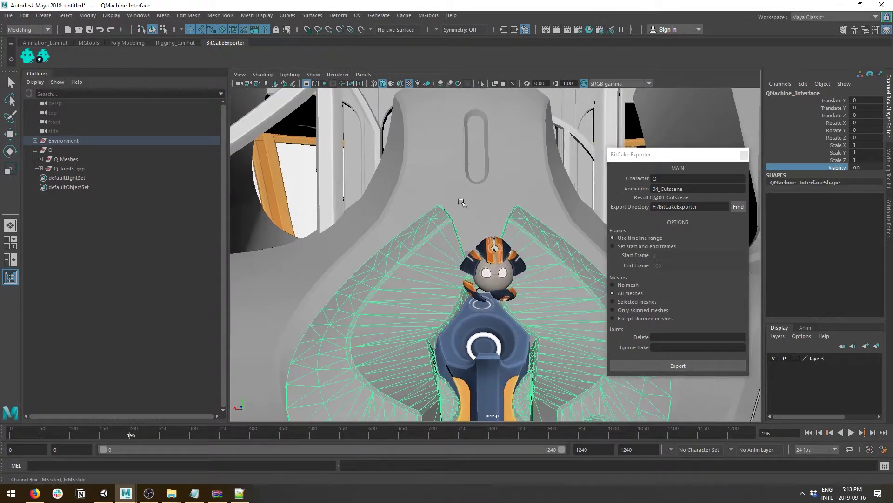
pyautogui.keyDown('alt'); pyautogui.moveTo(502, 231); pyautogui.dragTo(507, 241); pyautogui.keyUp('alt')
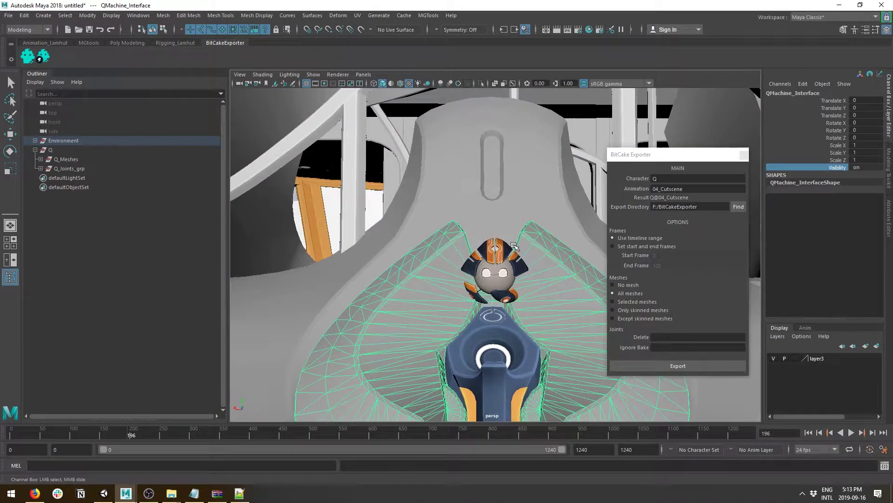
pyautogui.scroll(4, 564, 267)
pyautogui.scroll(-3, 434, 273)
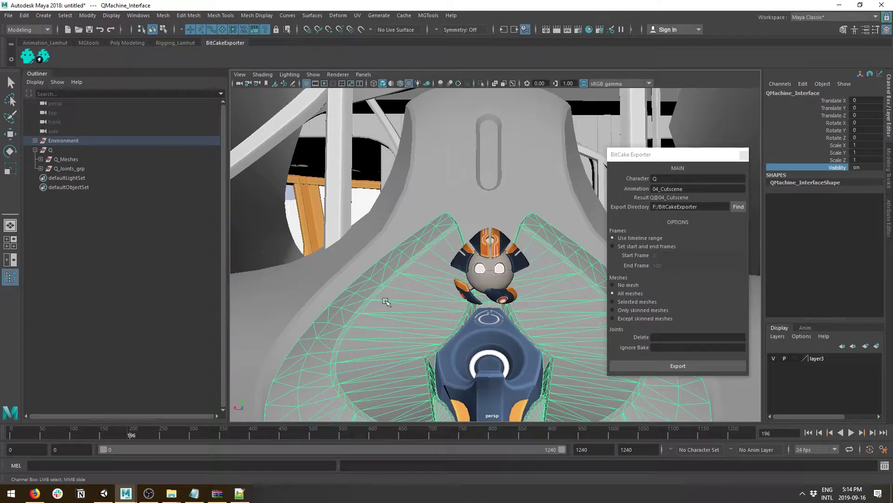
pyautogui.keyDown('alt'); pyautogui.moveTo(445, 338); pyautogui.dragTo(440, 333, button='middle'); pyautogui.keyUp('alt')
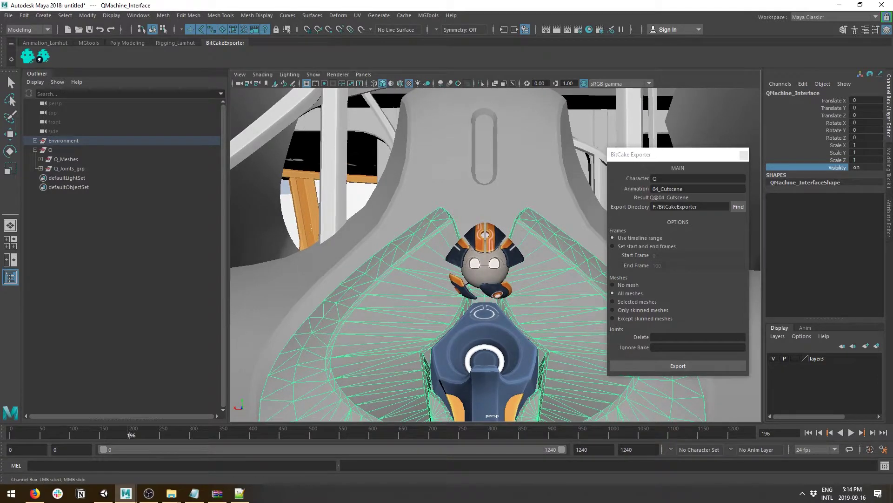
pyautogui.moveTo(172, 493)
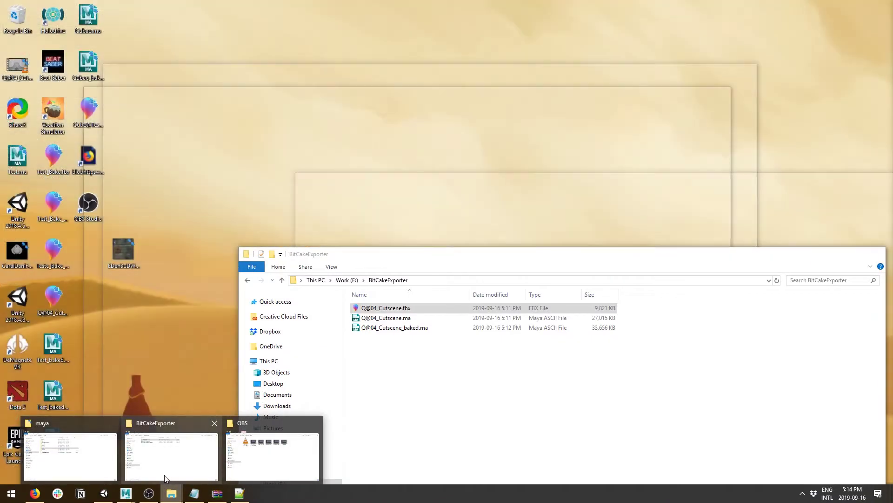
pyautogui.click(165, 478)
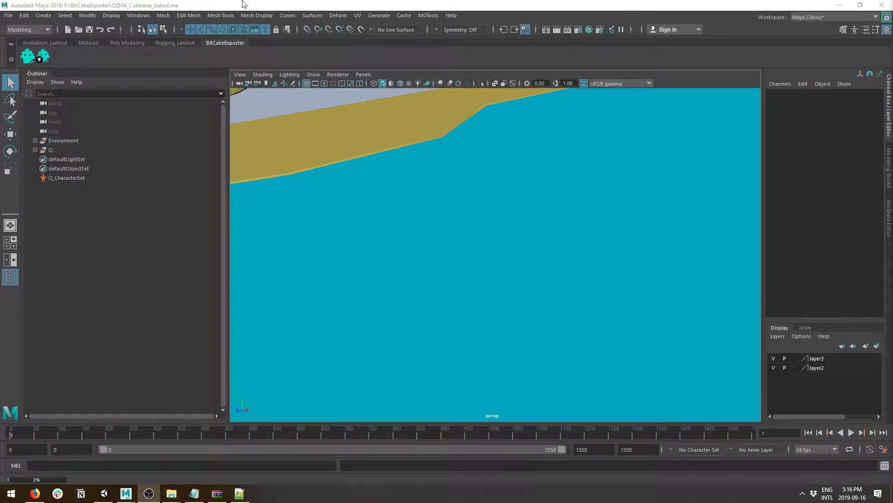
pyautogui.moveTo(171, 493)
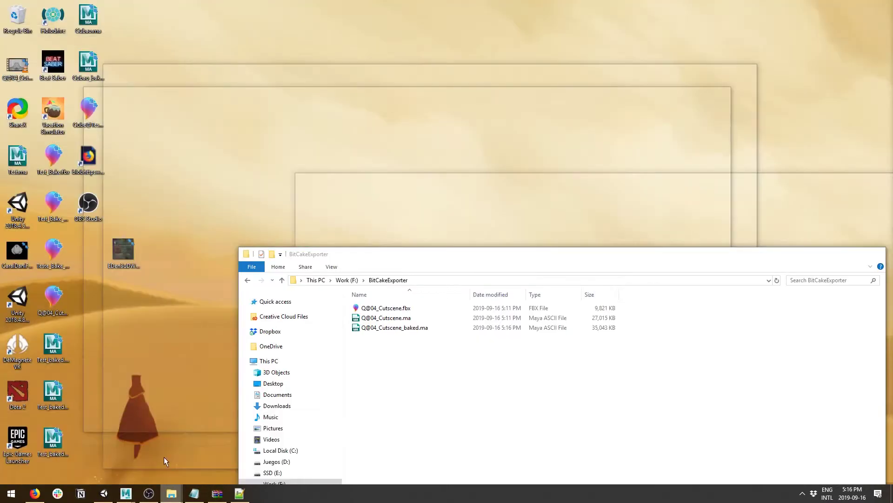
pyautogui.click(164, 456)
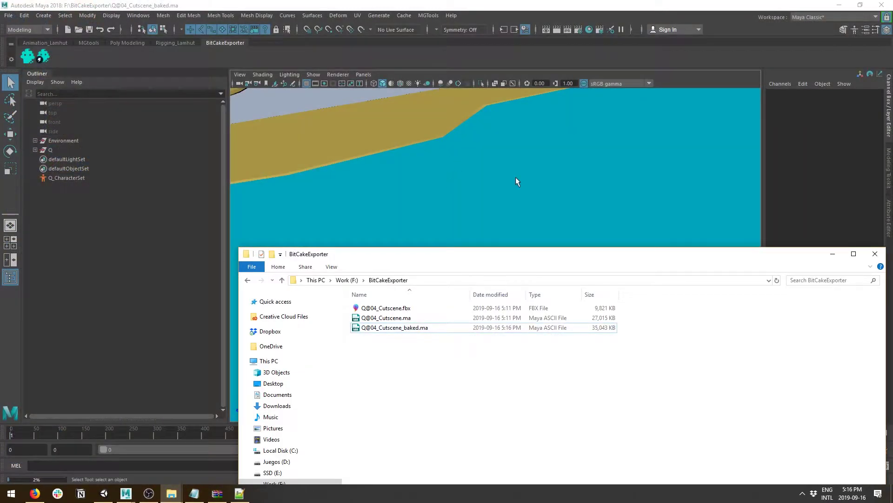
pyautogui.click(515, 182)
# Locate the Q character in the baked scene, select its Q_Body_Mesh and inspect it from the front
pyautogui.click(52, 150)
pyautogui.press('f')
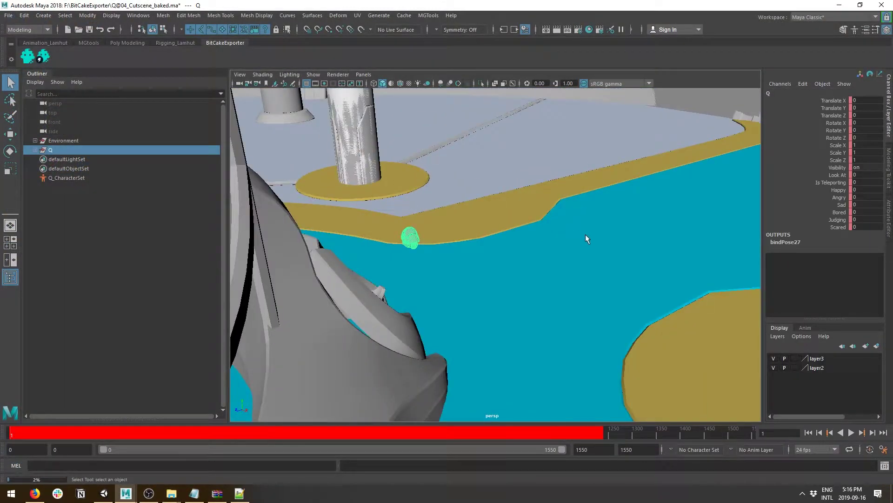
pyautogui.keyDown('alt'); pyautogui.moveTo(585, 234); pyautogui.dragTo(463, 195); pyautogui.keyUp('alt')
pyautogui.scroll(4, 531, 333)
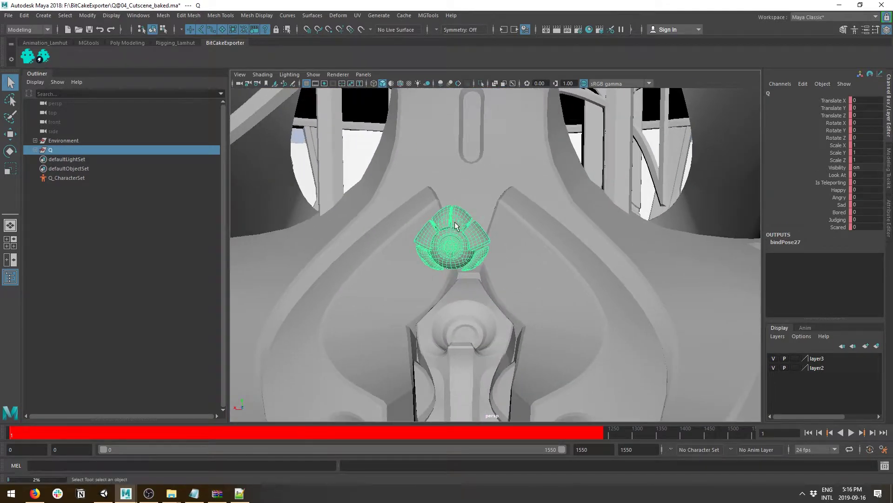
pyautogui.click(458, 215)
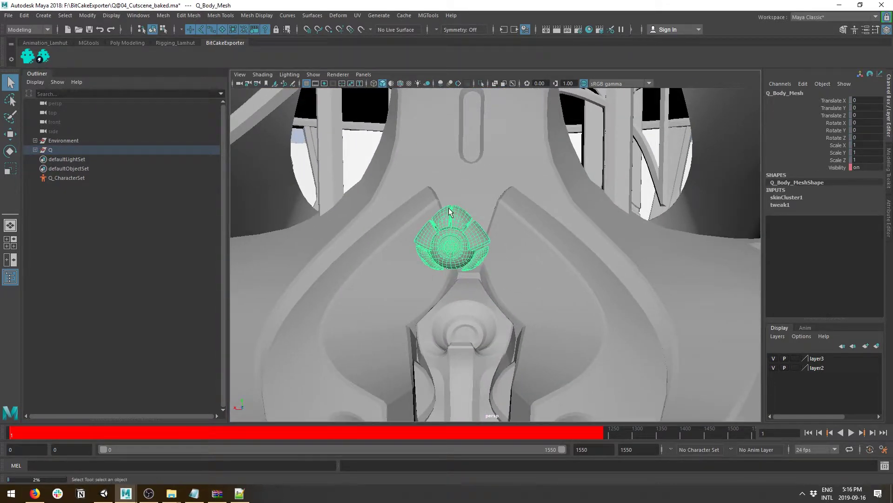
pyautogui.press('f')
pyautogui.keyDown('alt'); pyautogui.moveTo(604, 347); pyautogui.dragTo(474, 234, button='right'); pyautogui.keyUp('alt')
pyautogui.scroll(5, 483, 247)
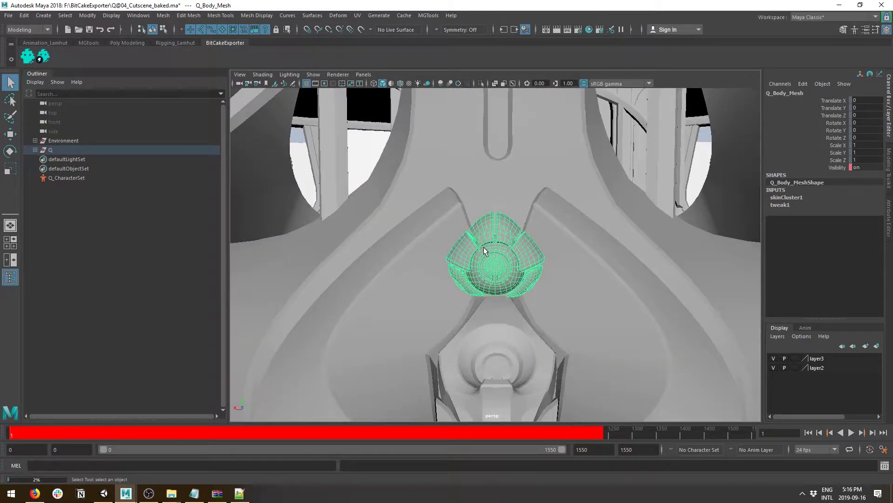
pyautogui.moveTo(490, 250)
pyautogui.keyDown('alt'); pyautogui.mouseDown()
pyautogui.moveTo(569, 250)
pyautogui.moveTo(498, 244)
pyautogui.mouseUp(); pyautogui.keyUp('alt')
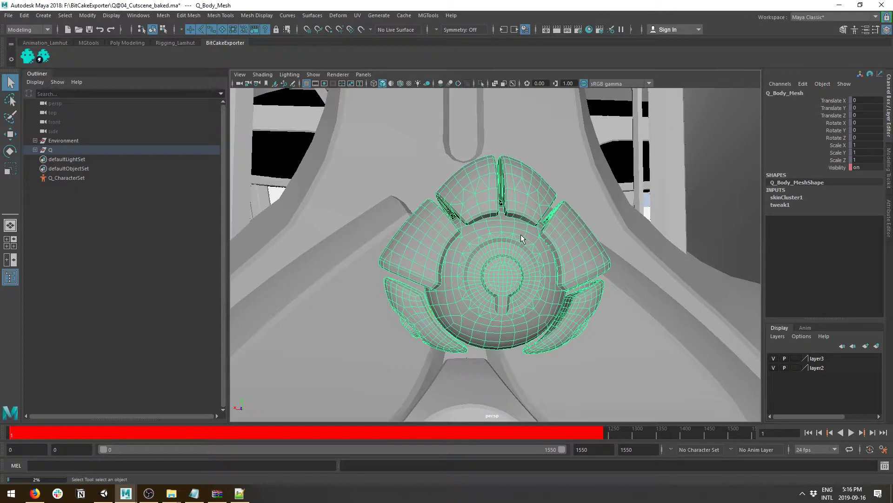
pyautogui.scroll(-5, 520, 234)
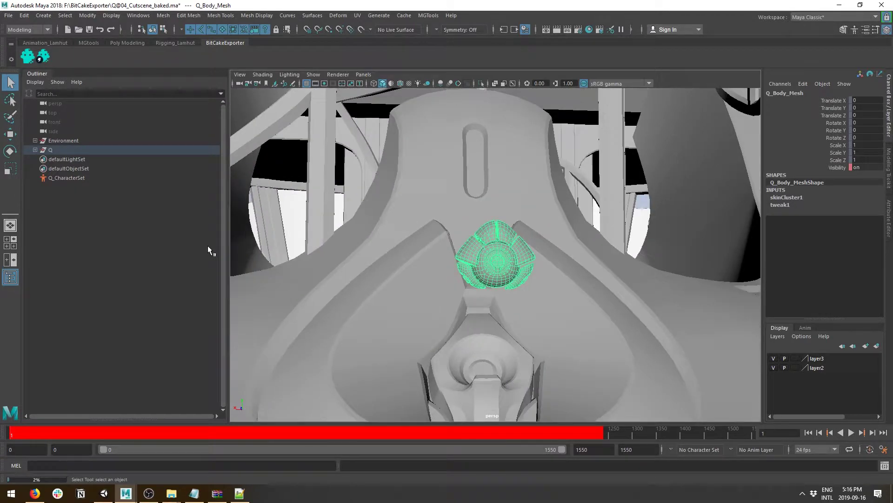
# Expand the Q group and examine the contents of Q_Meshes, keeping the body mesh framed
pyautogui.click(35, 150)
pyautogui.click(40, 159)
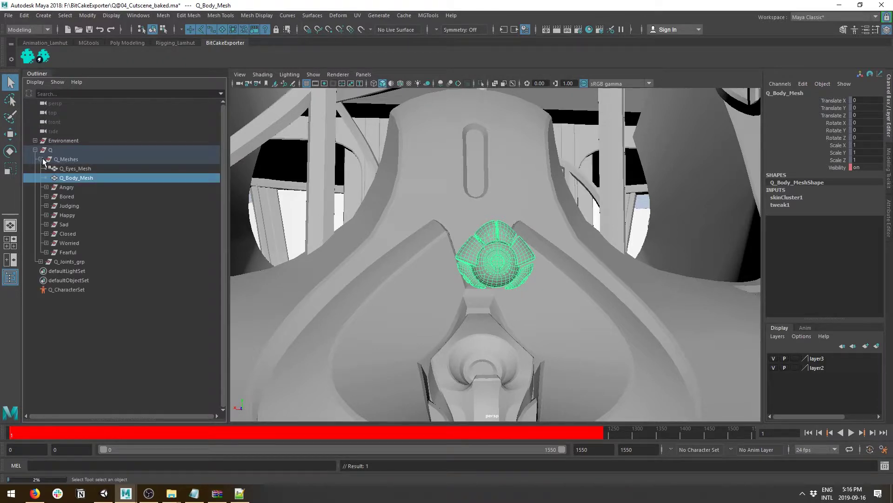
pyautogui.click(41, 159)
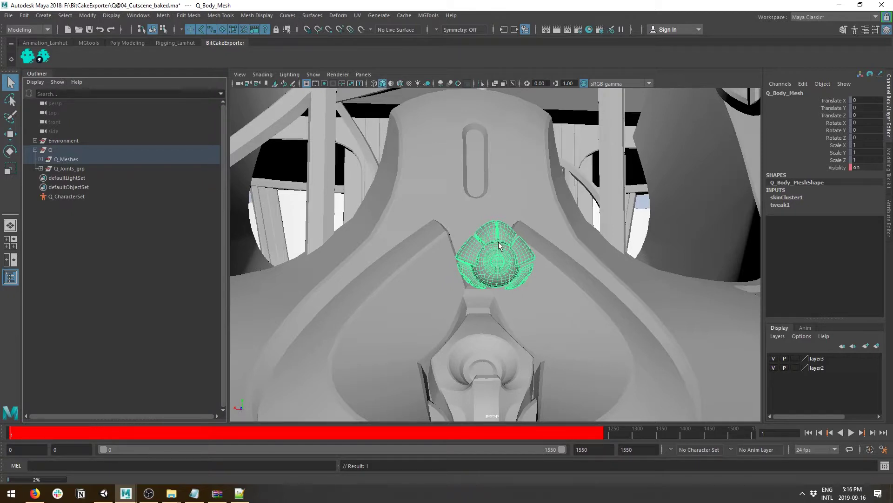
pyautogui.scroll(3, 548, 278)
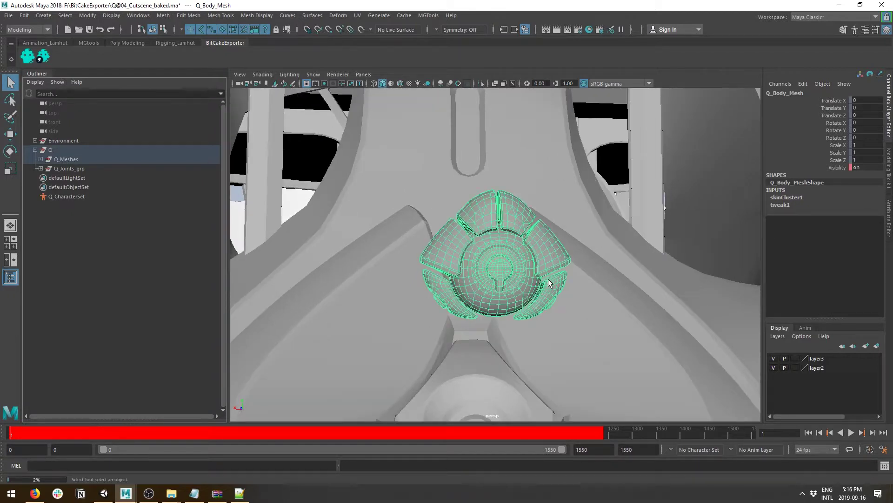
pyautogui.press('f')
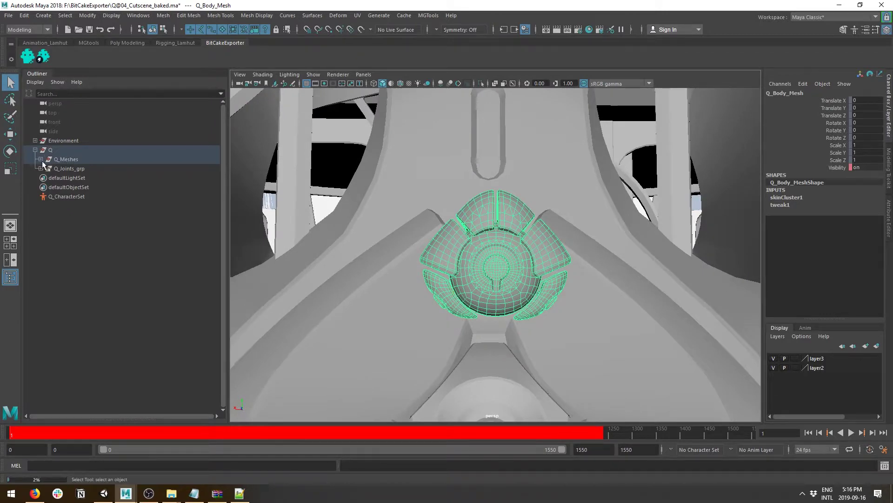
# Select Q_Main_jnt in Q_Joints_grp and delete its keys between about frames 187 and 329
pyautogui.click(40, 168)
pyautogui.click(70, 178)
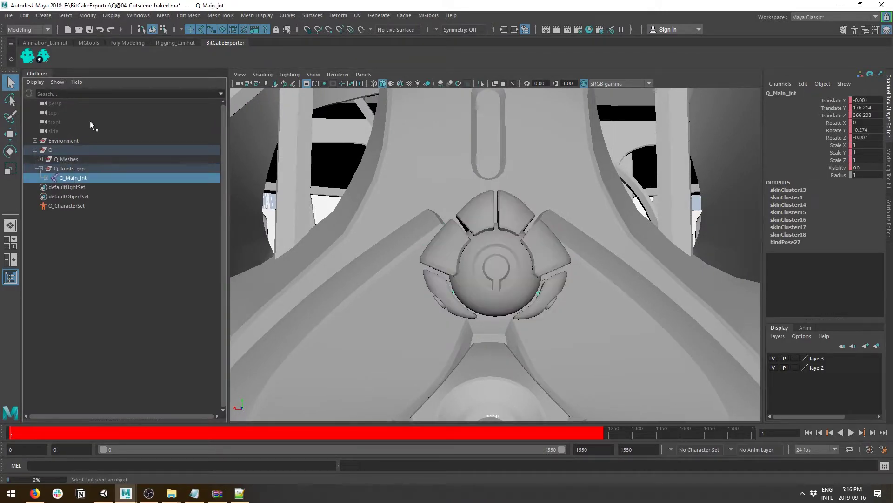
pyautogui.keyDown('alt'); pyautogui.moveTo(483, 279); pyautogui.dragTo(519, 278); pyautogui.keyUp('alt')
pyautogui.click(101, 435)
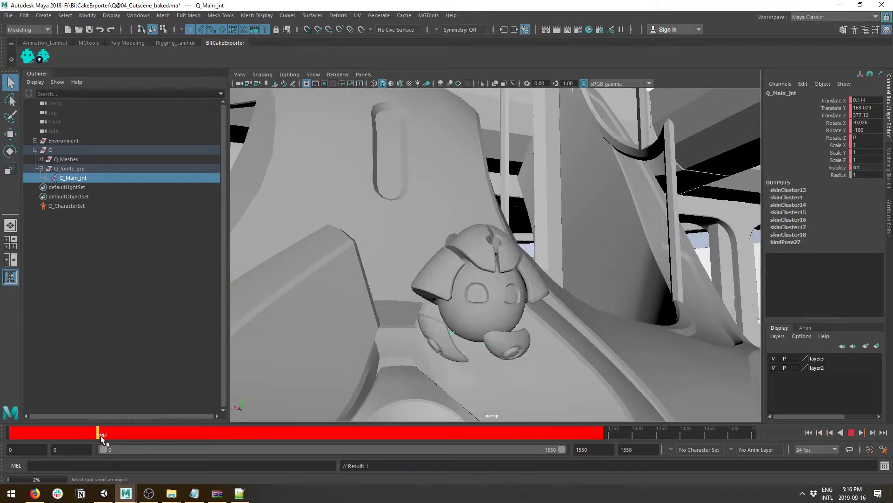
pyautogui.keyDown('shift'); pyautogui.moveTo(101, 435); pyautogui.dragTo(167, 437); pyautogui.keyUp('shift')
pyautogui.rightClick(166, 437)
pyautogui.click(170, 318)
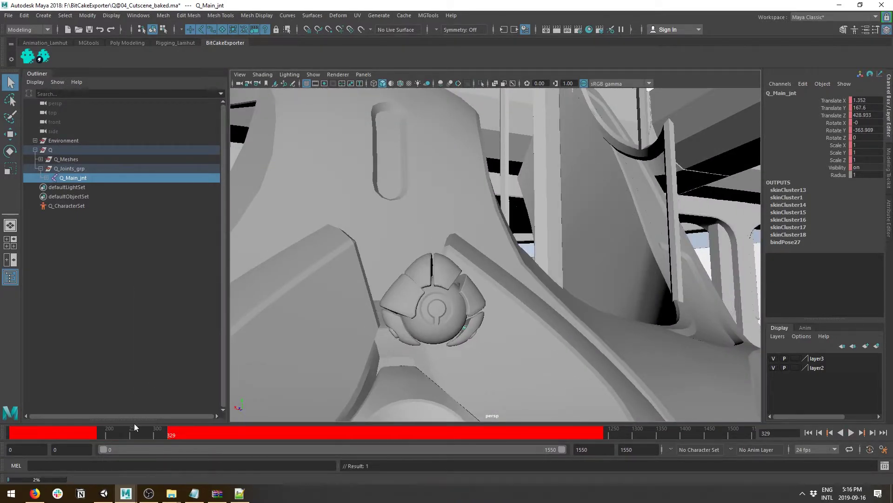
# Move Q_Main_jnt upward at about frame 250 in the cleared range and check the character at frame 161
pyautogui.click(135, 434)
pyautogui.press('w')
pyautogui.moveTo(457, 221); pyautogui.dragTo(458, 157)
pyautogui.moveTo(91, 434)
pyautogui.mouseDown()
pyautogui.moveTo(188, 442)
pyautogui.moveTo(84, 446)
pyautogui.moveTo(169, 442)
pyautogui.moveTo(108, 435)
pyautogui.moveTo(152, 443)
pyautogui.moveTo(121, 432)
pyautogui.moveTo(129, 436)
pyautogui.moveTo(105, 451)
pyautogui.moveTo(182, 453)
pyautogui.moveTo(86, 442)
pyautogui.mouseUp()
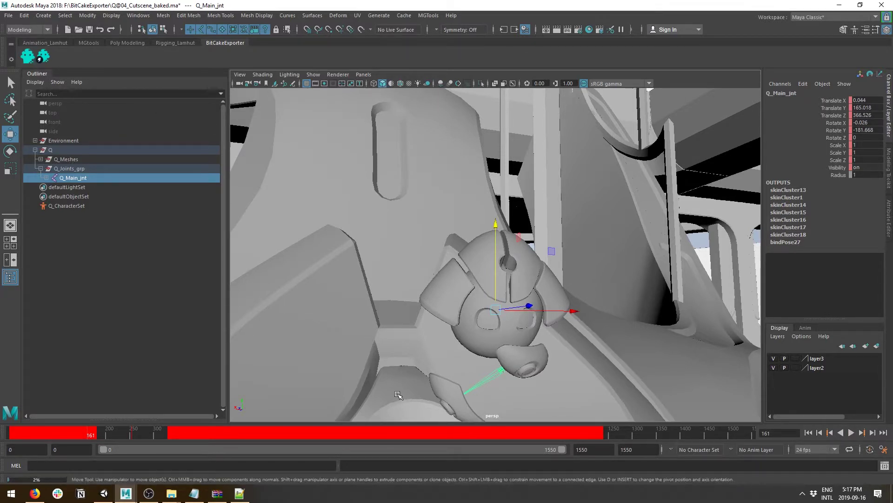
pyautogui.keyDown('alt'); pyautogui.moveTo(365, 325); pyautogui.dragTo(395, 246); pyautogui.keyUp('alt')
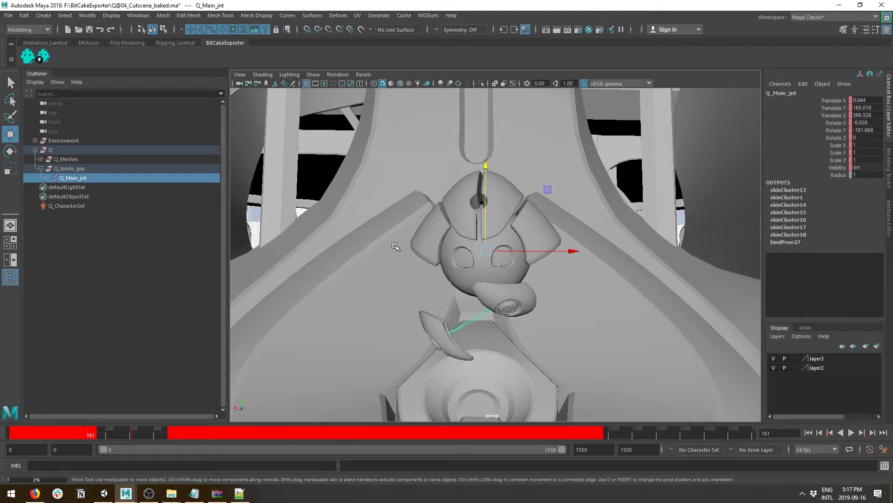
pyautogui.keyDown('alt'); pyautogui.moveTo(396, 247); pyautogui.dragTo(427, 290); pyautogui.keyUp('alt')
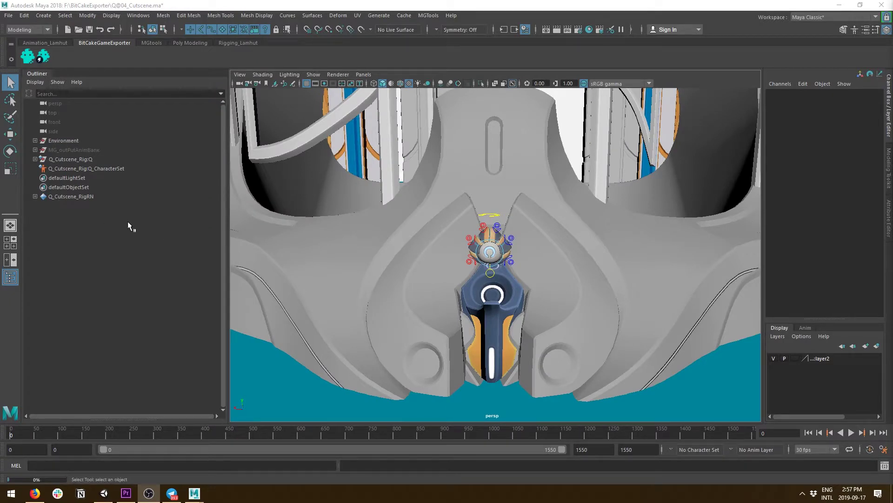
# Open the BitCake Exporter, review its character, animation name and export directory settings, and close it without exporting
pyautogui.click(39, 59)
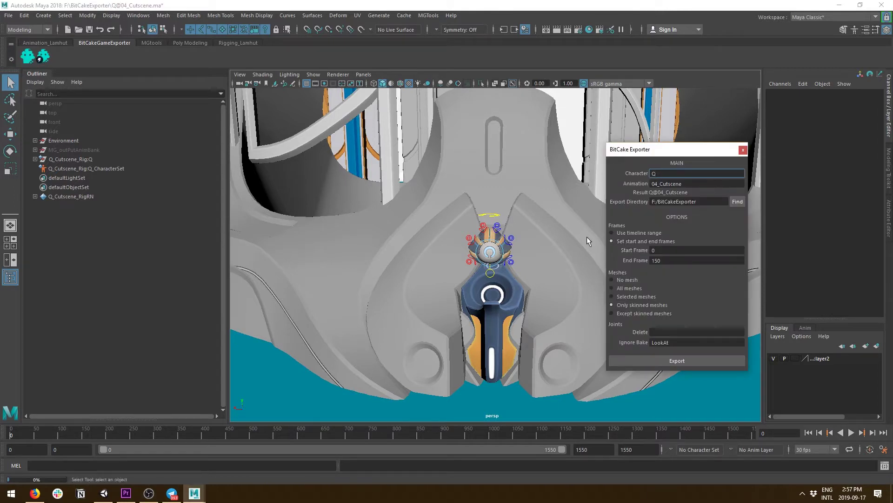
pyautogui.moveTo(685, 185); pyautogui.dragTo(626, 172)
pyautogui.press('Tab')
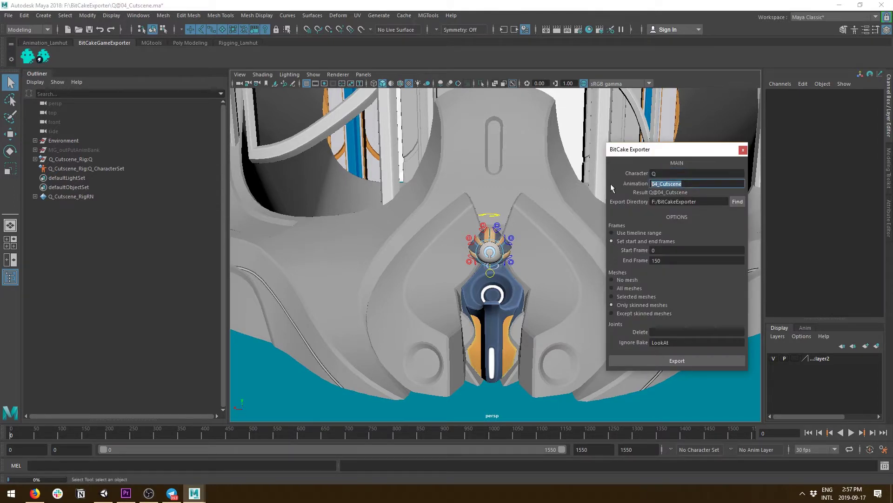
pyautogui.hotkey('shift', 'Tab')
pyautogui.press('Tab')
pyautogui.press('Tab')
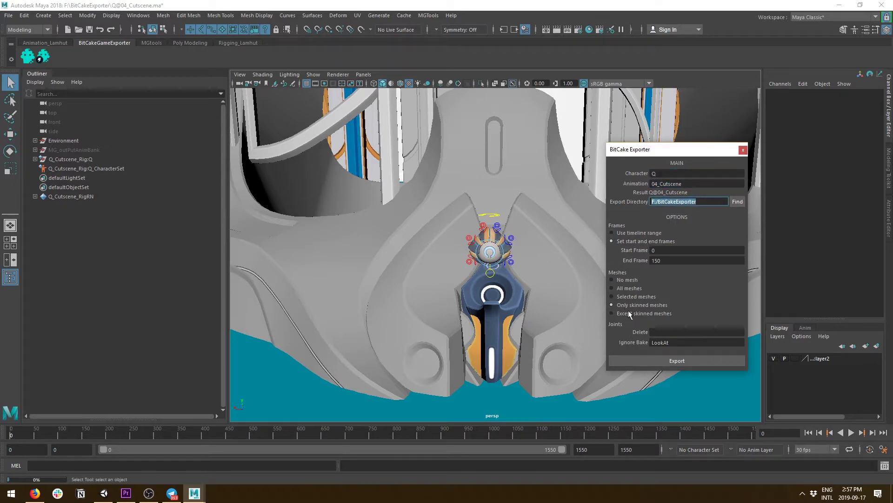
pyautogui.click(743, 150)
pyautogui.click(47, 59)
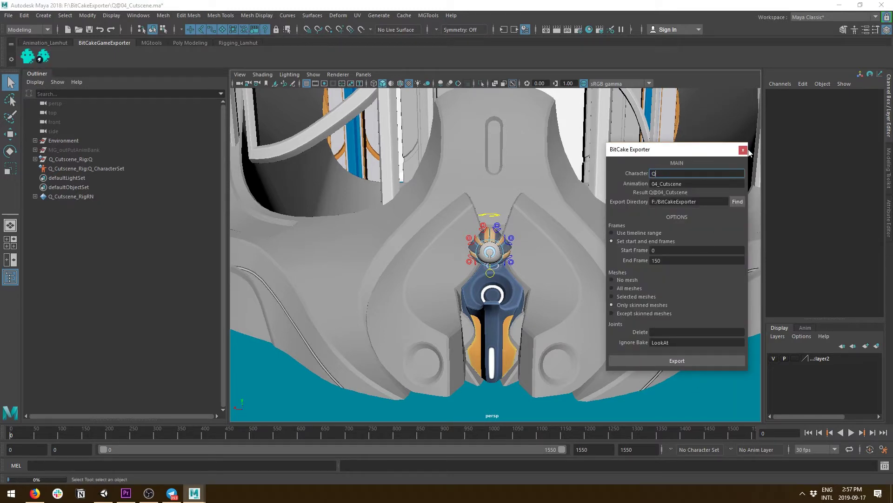
pyautogui.click(743, 150)
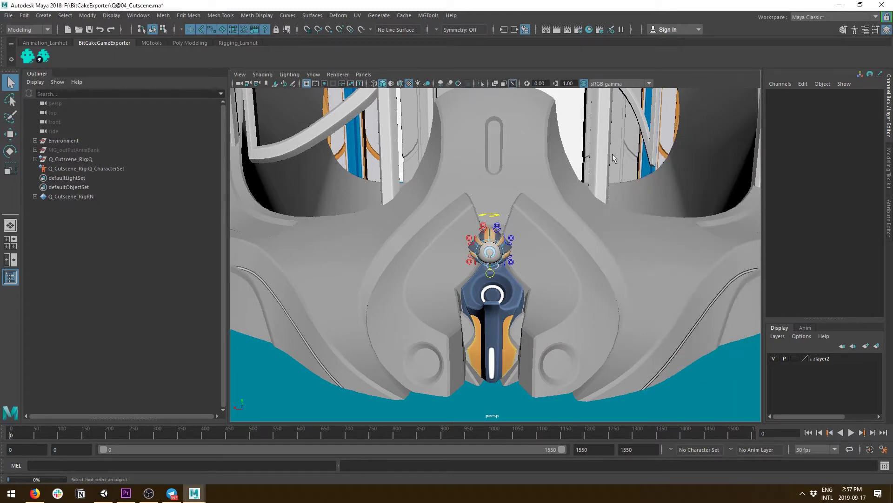
# Export the cutscene directly with the stored BitCake settings, bypassing the exporter window, and dismiss the Warnings and Errors report
pyautogui.click(43, 57)
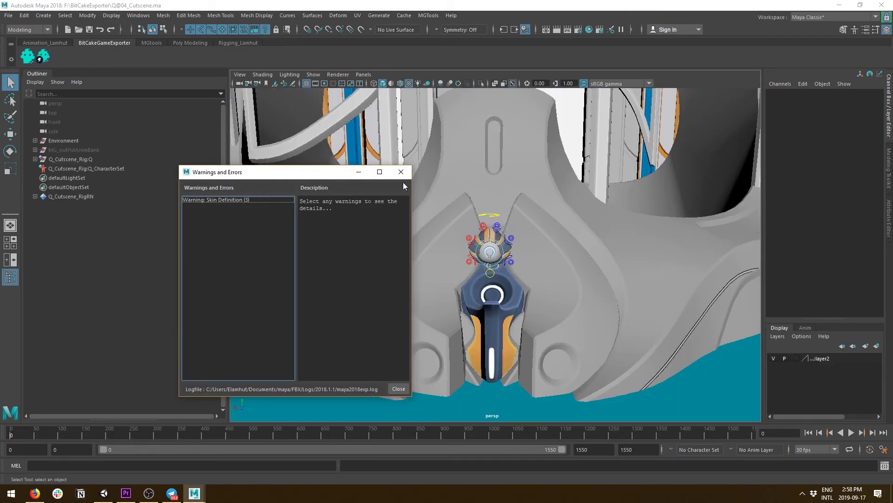
pyautogui.click(401, 172)
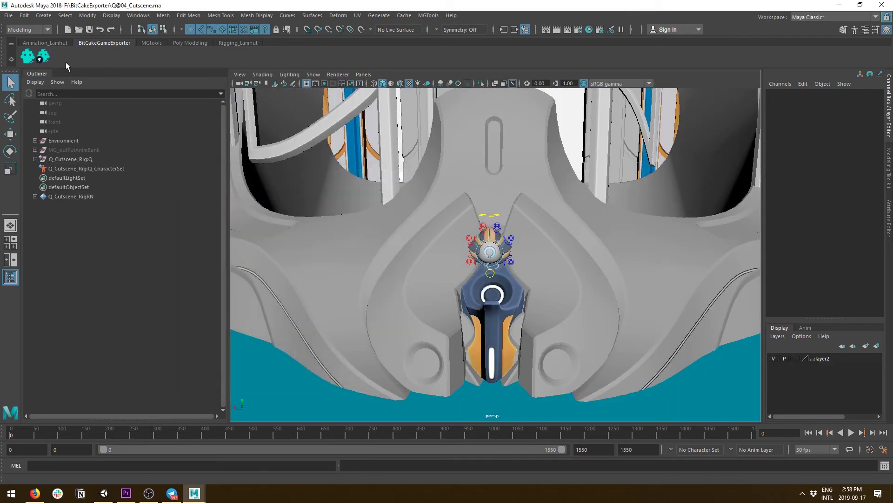